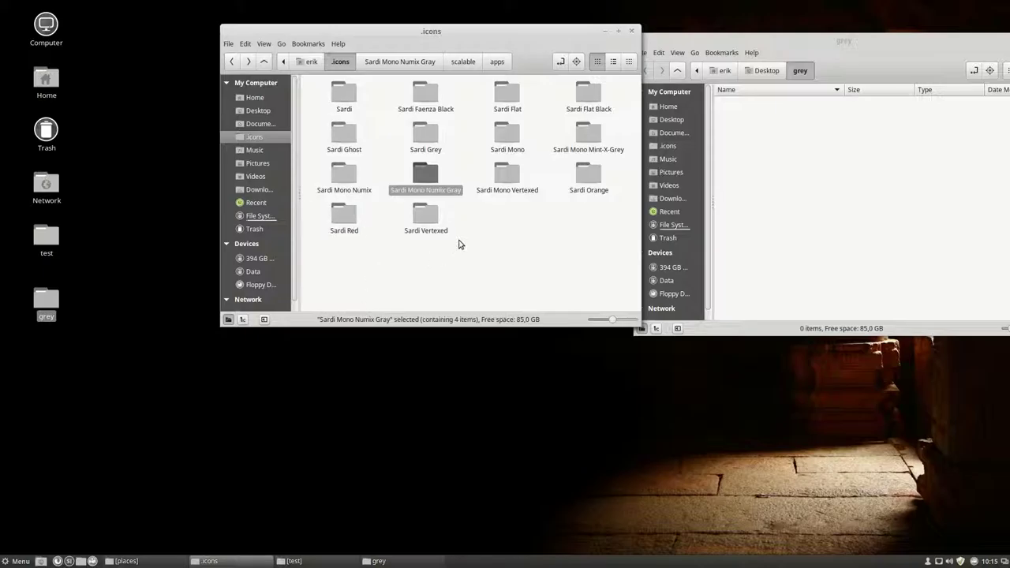
# Browse the Sardi theme folders in .icons and open Sardi Mono Numix
pyautogui.click(471, 254)
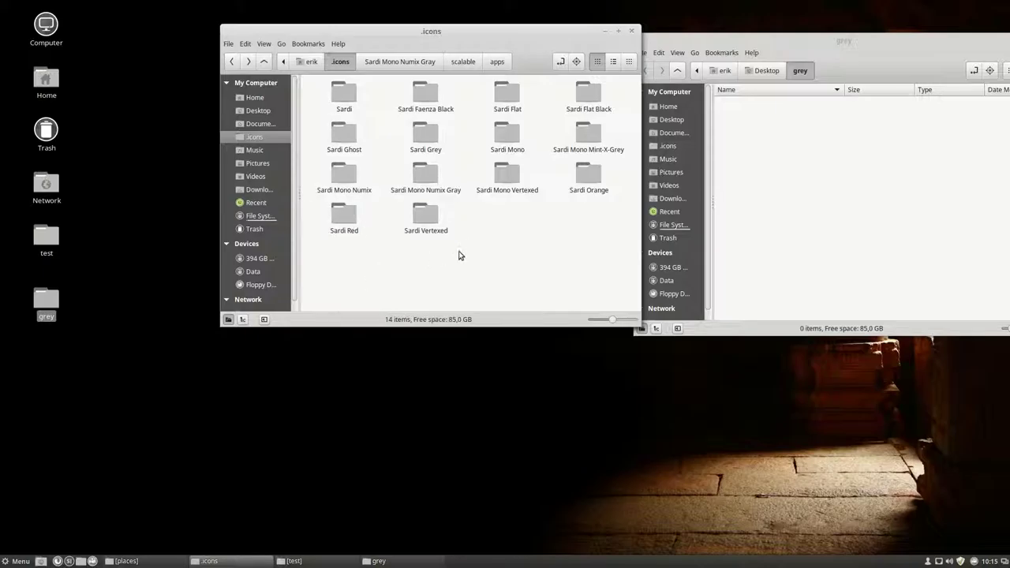
pyautogui.click(343, 172)
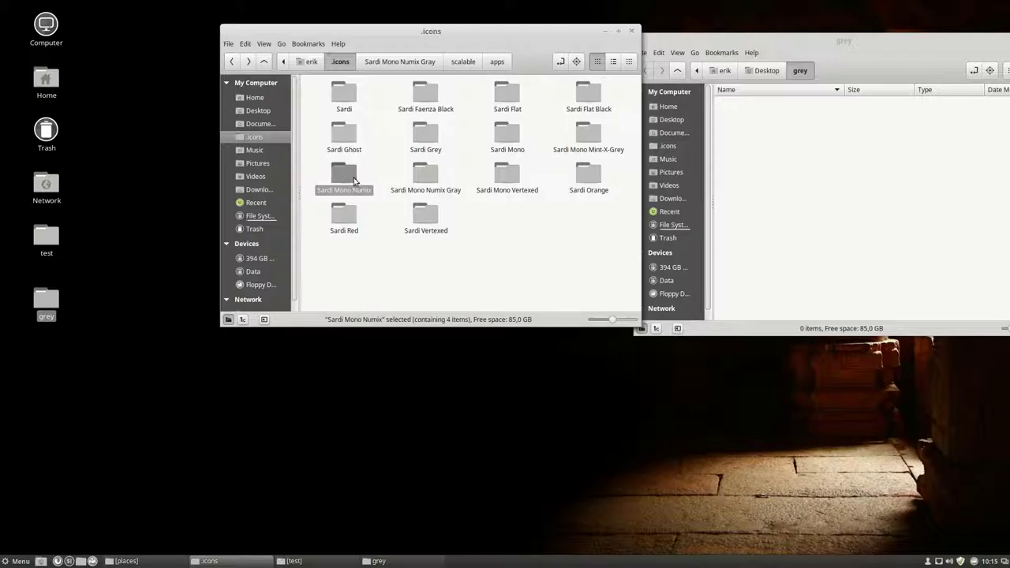
pyautogui.click(430, 178)
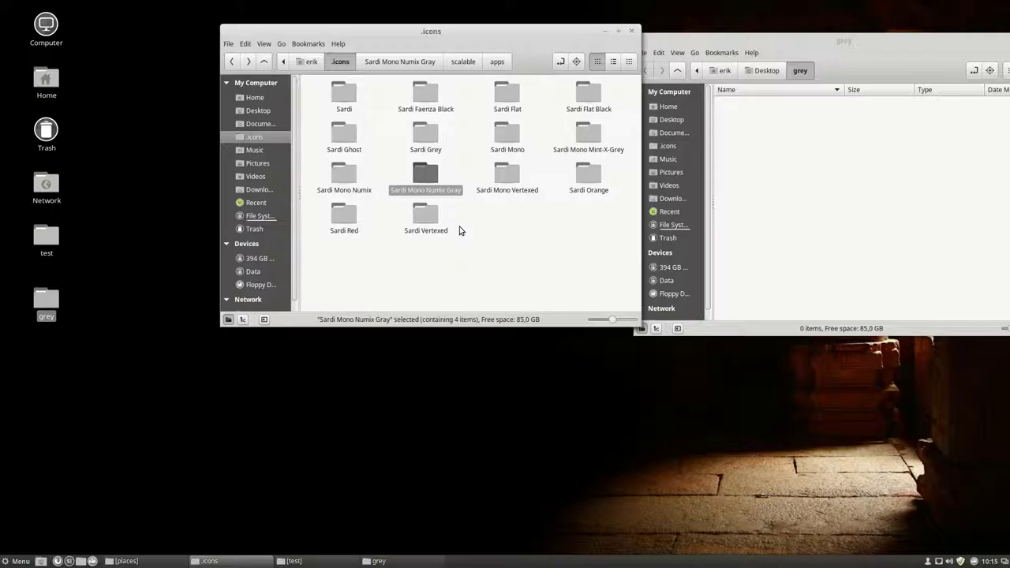
pyautogui.click(504, 139)
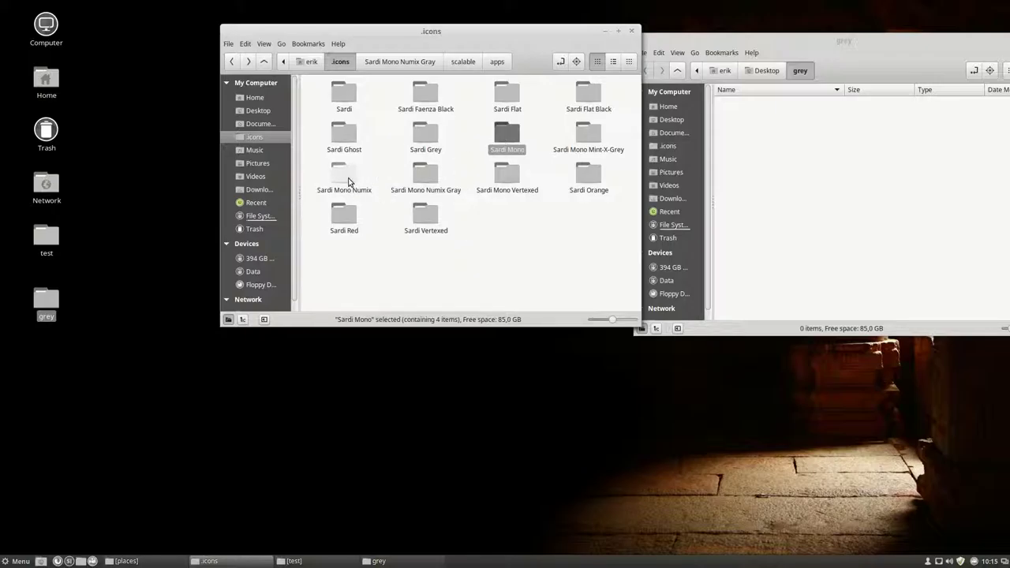
pyautogui.click(344, 175)
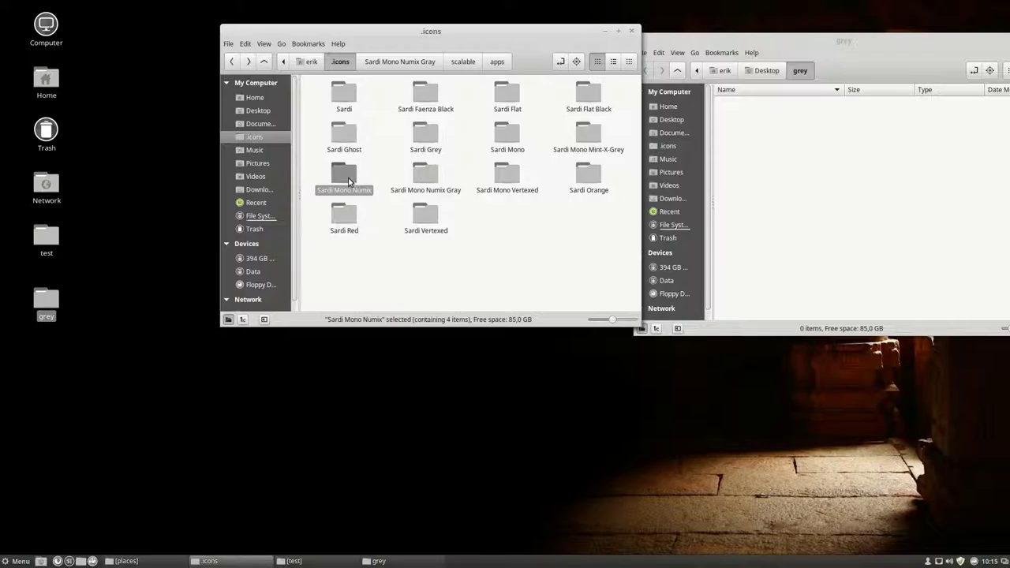
pyautogui.doubleClick(348, 177)
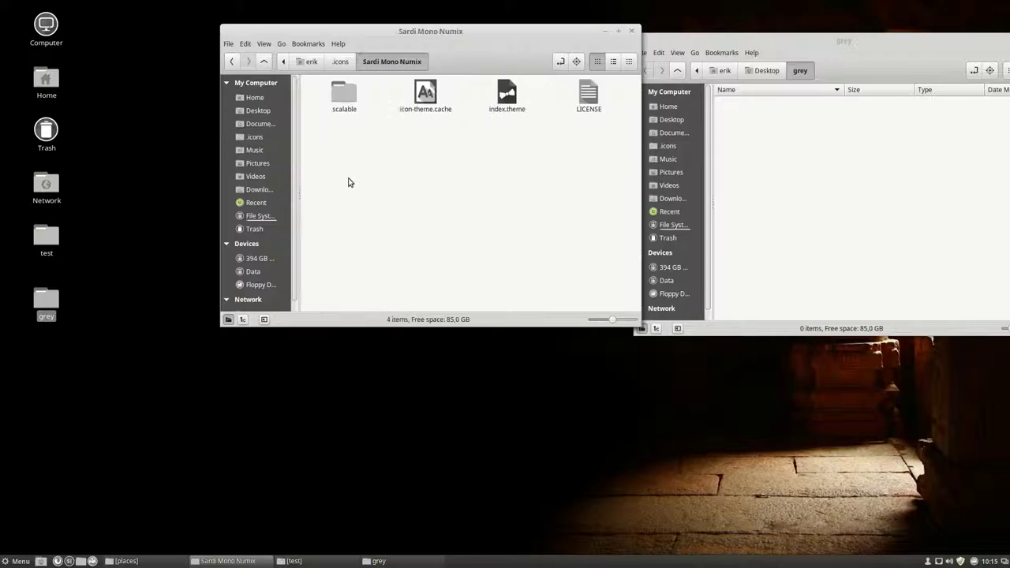
# Open index.theme in gedit and arrange it beside the Nemo window
pyautogui.click(503, 101)
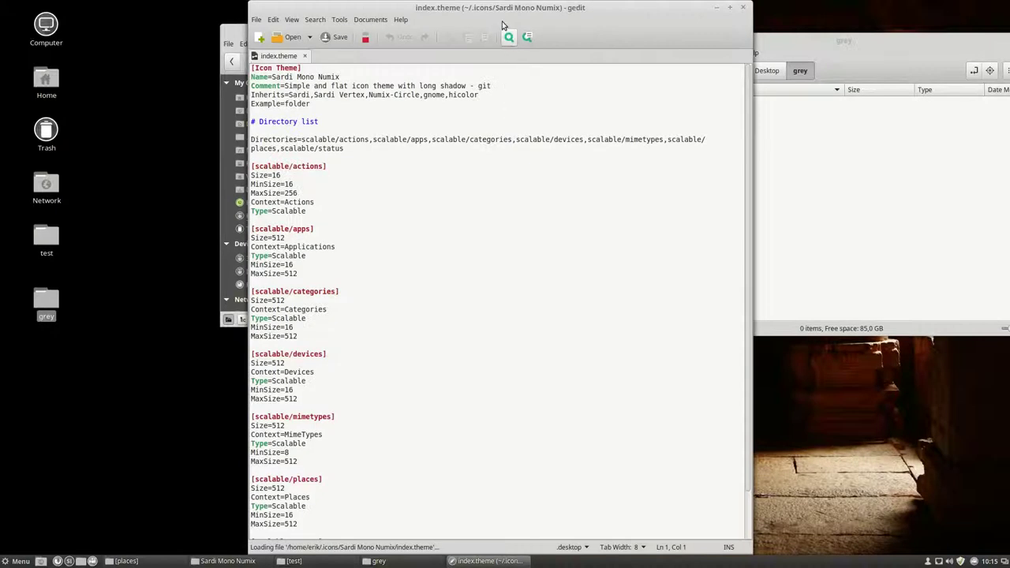
pyautogui.moveTo(499, 11); pyautogui.dragTo(1008, 102)
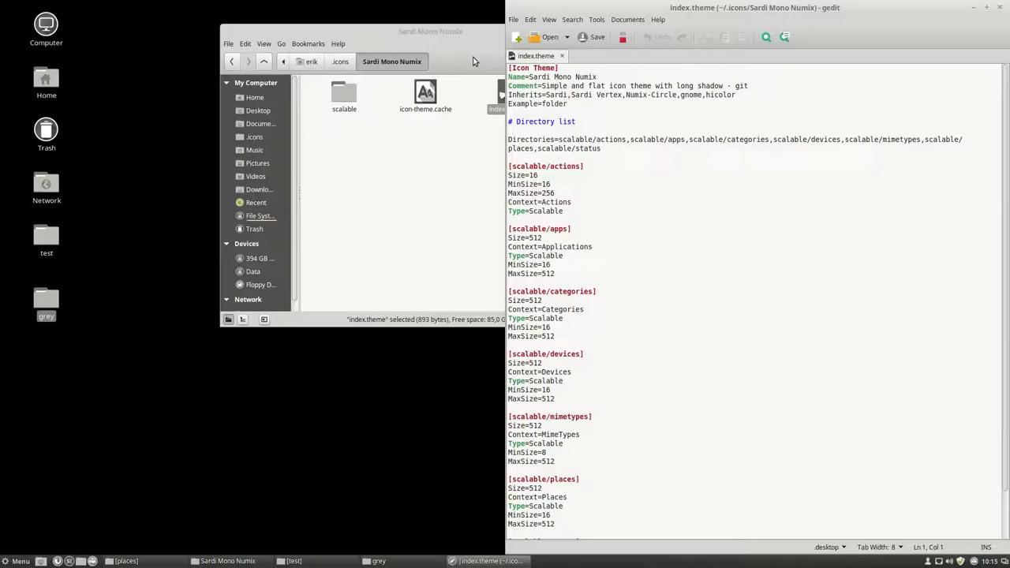
pyautogui.moveTo(449, 36); pyautogui.dragTo(312, 165)
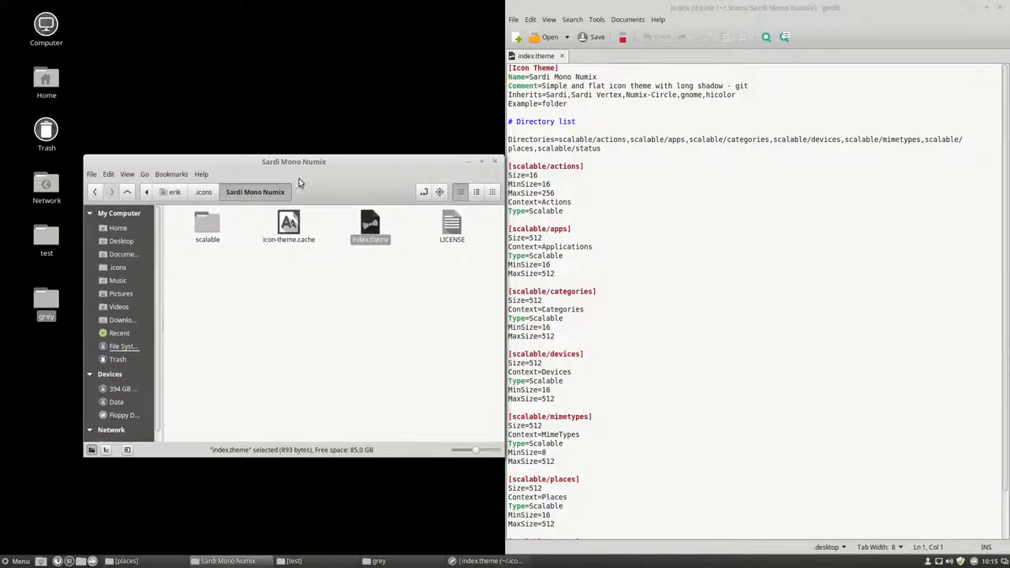
# On the Inherits line, change the first Sardi entry to 'Sardi Mono'
pyautogui.click(569, 96)
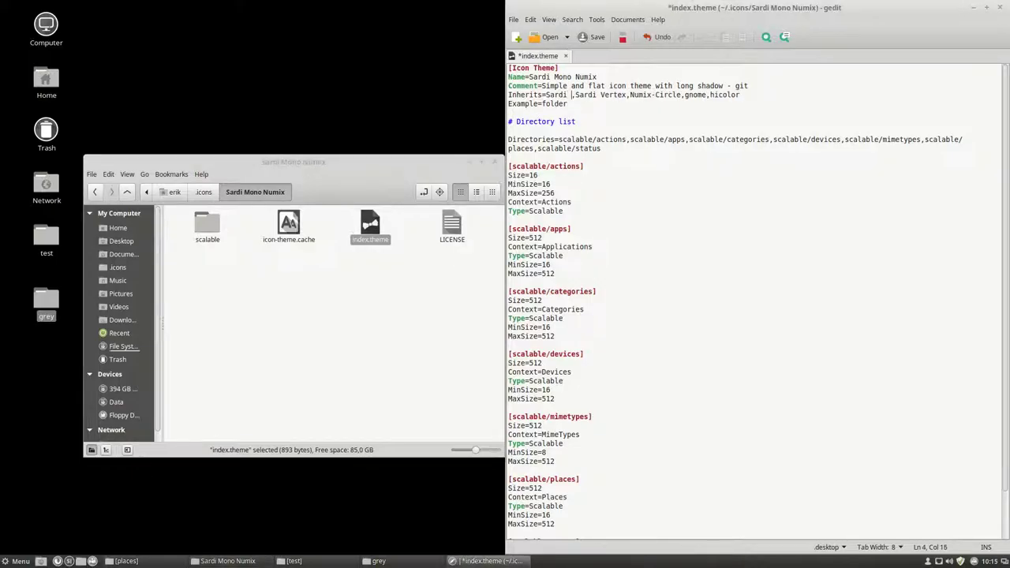
pyautogui.write('mono')
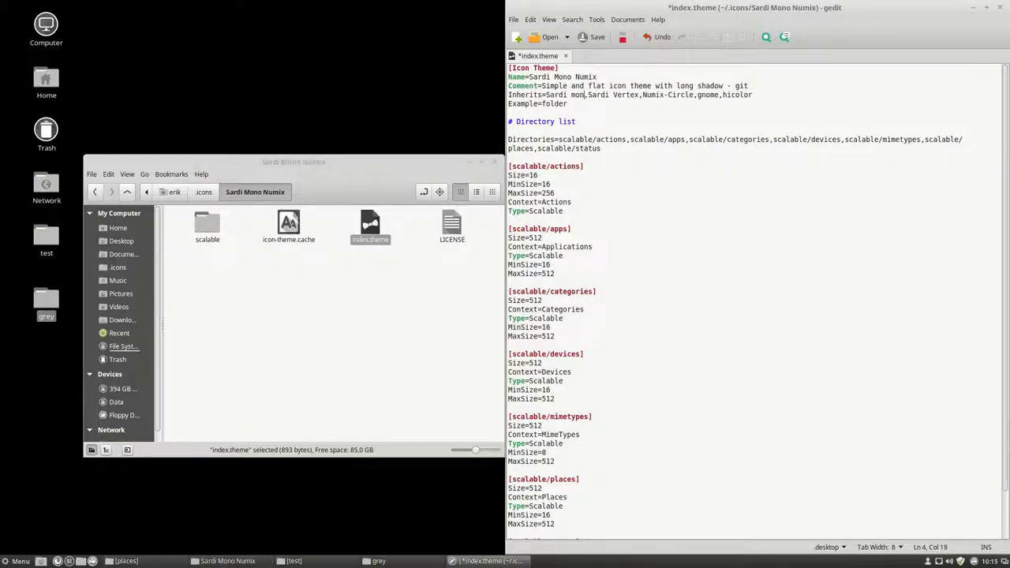
pyautogui.click(209, 198)
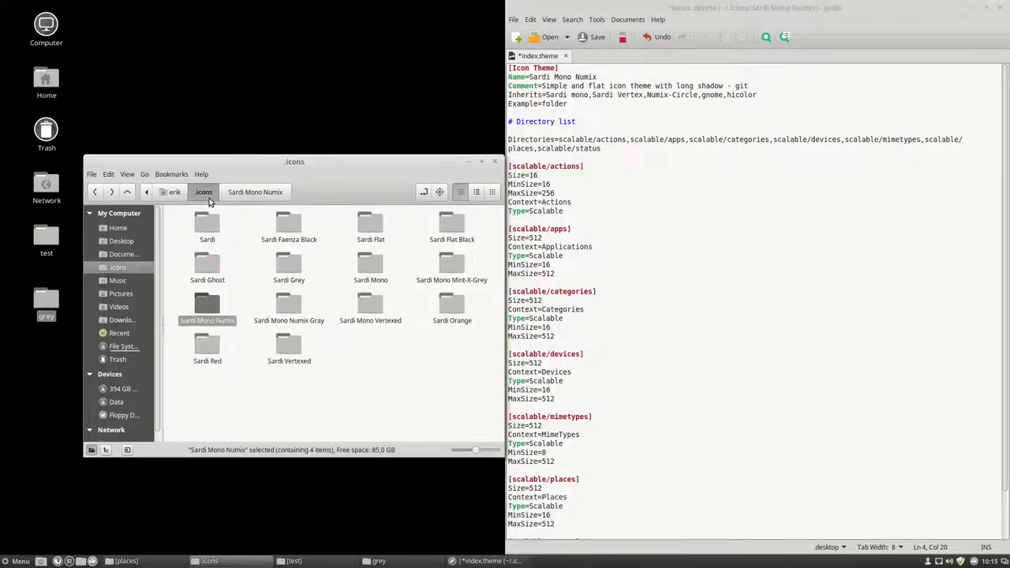
pyautogui.click(256, 194)
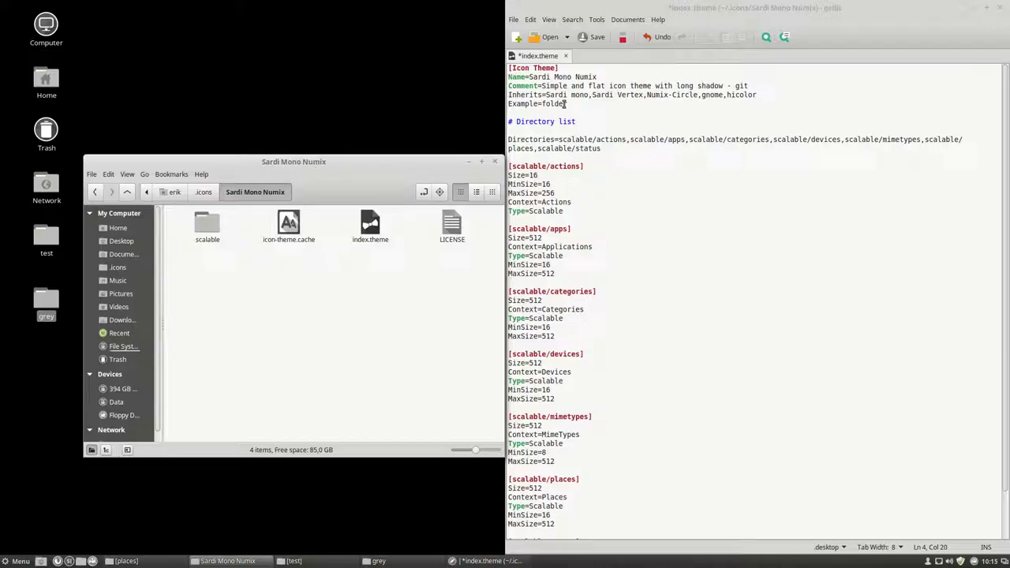
pyautogui.moveTo(575, 95); pyautogui.dragTo(576, 131)
pyautogui.press('Left')
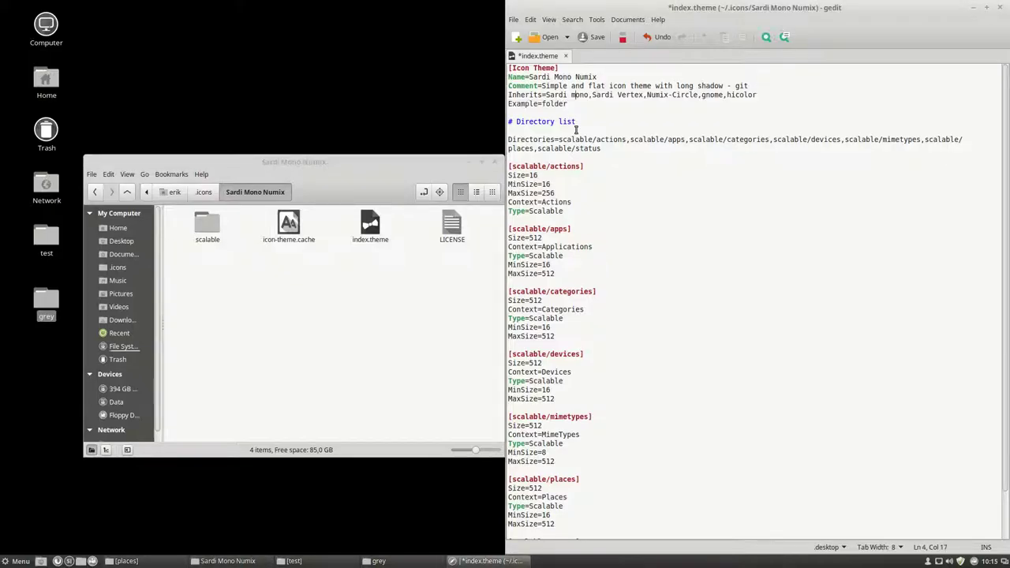
pyautogui.press('BackSpace')
pyautogui.write('M')
# Replace the Sardi Vertex entry on the Inherits line with 'Sardi,'
pyautogui.click(613, 95)
pyautogui.press('Right')
pyautogui.press('BackSpace')
pyautogui.press('BackSpace')
pyautogui.press('BackSpace')
pyautogui.press('BackSpace')
pyautogui.press('BackSpace')
pyautogui.press('Delete')
pyautogui.press('Delete')
pyautogui.press('Delete')
pyautogui.press('Delete')
pyautogui.press('Delete')
pyautogui.press('Delete')
pyautogui.press('Delete')
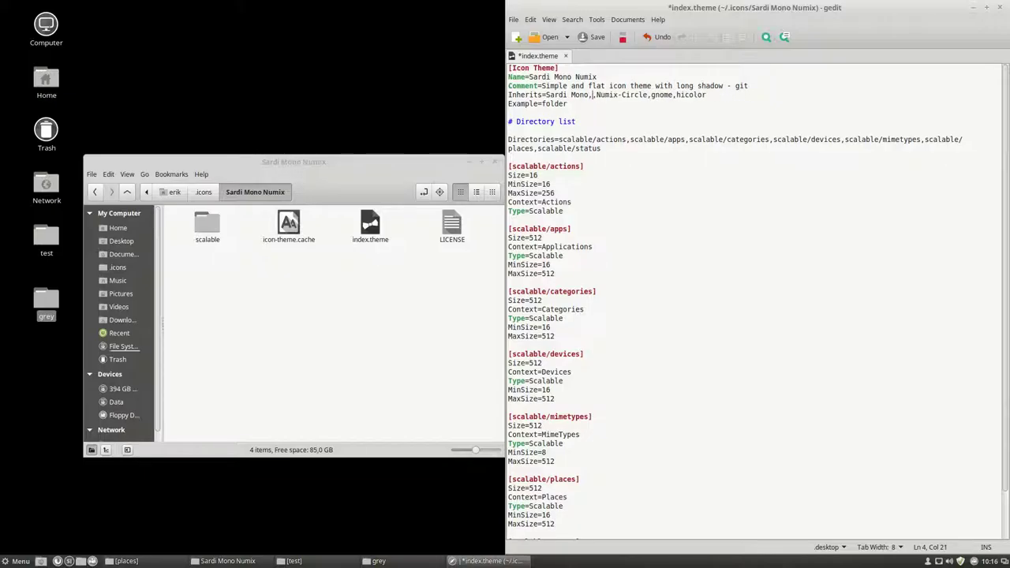
pyautogui.write('Sardi,')
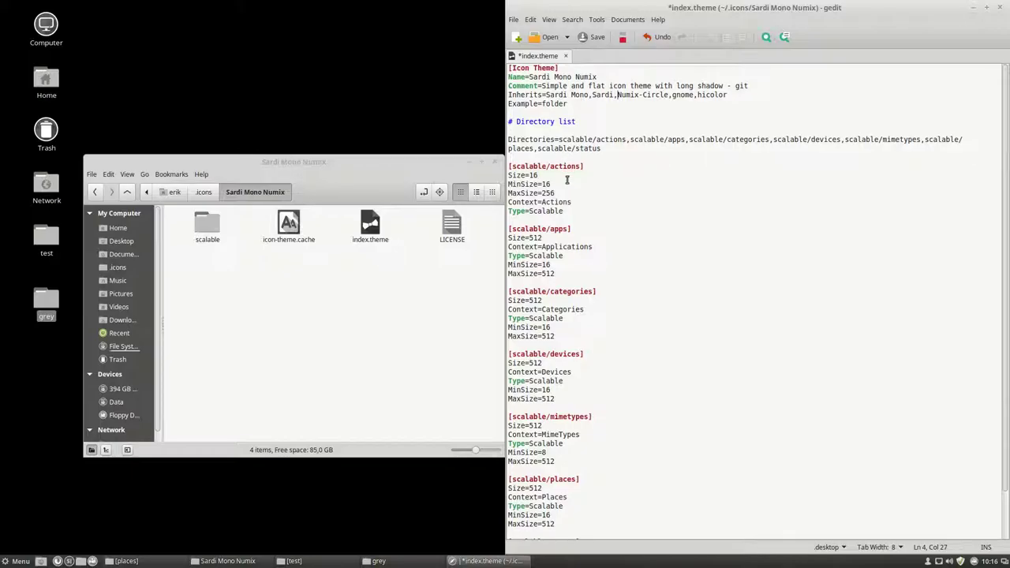
# In the scalable folder, delete actionssss and take a look inside places
pyautogui.click(333, 299)
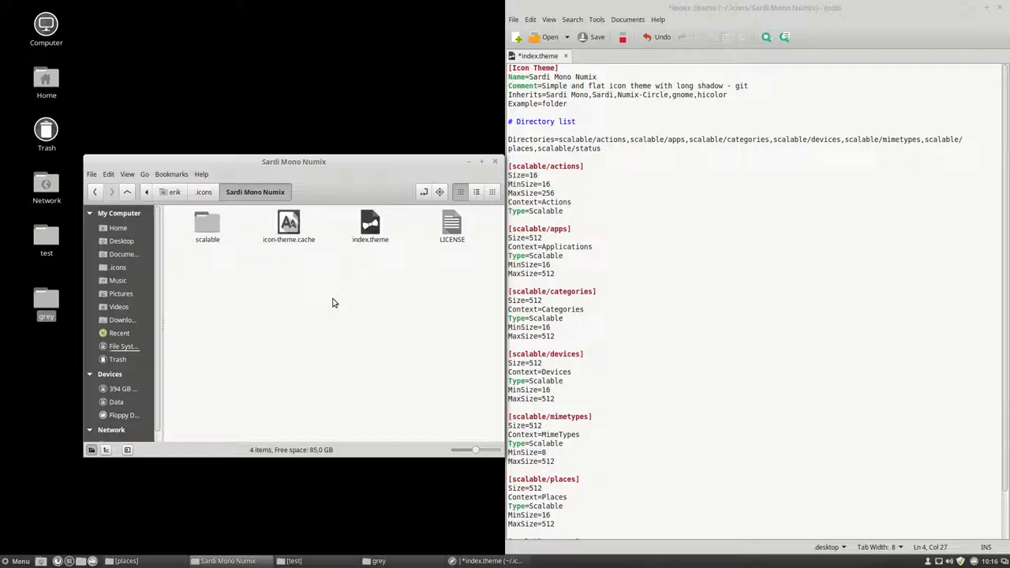
pyautogui.doubleClick(215, 225)
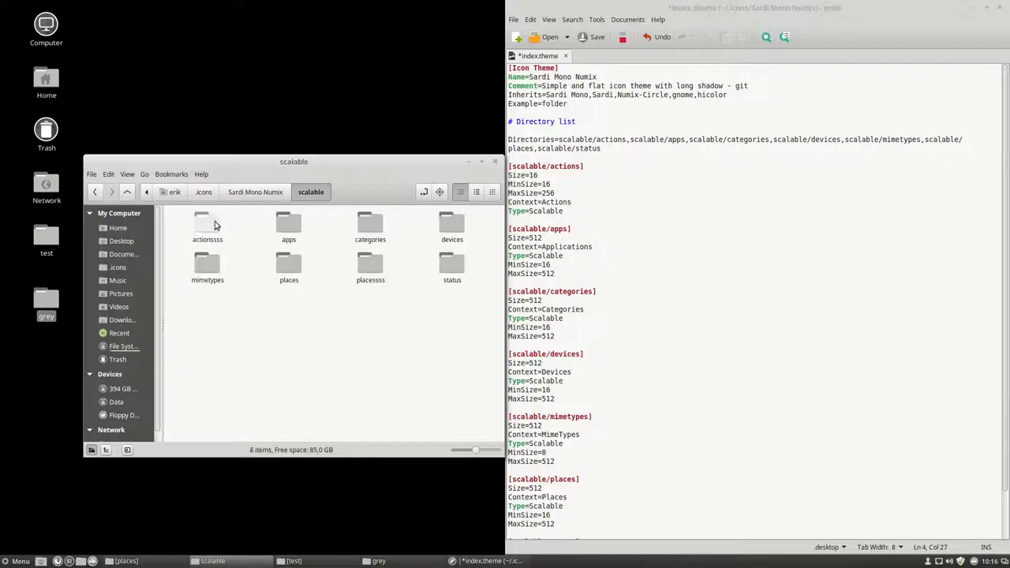
pyautogui.click(213, 226)
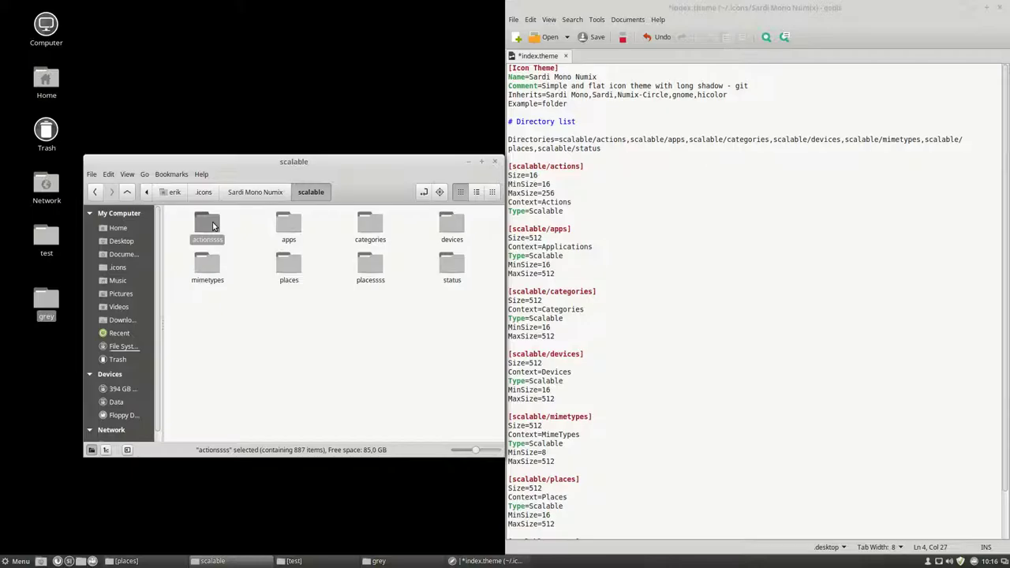
pyautogui.press('Delete')
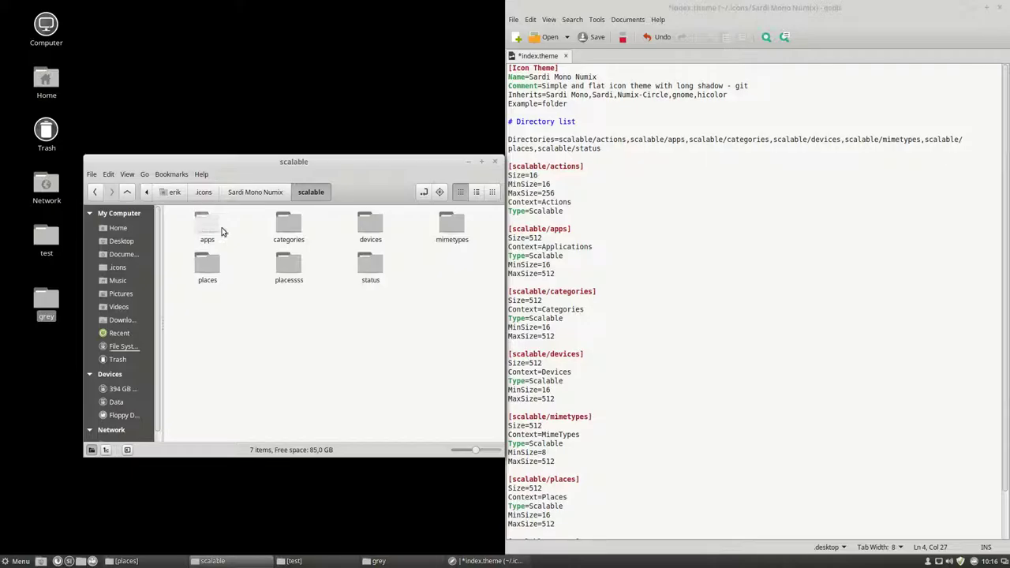
pyautogui.doubleClick(198, 270)
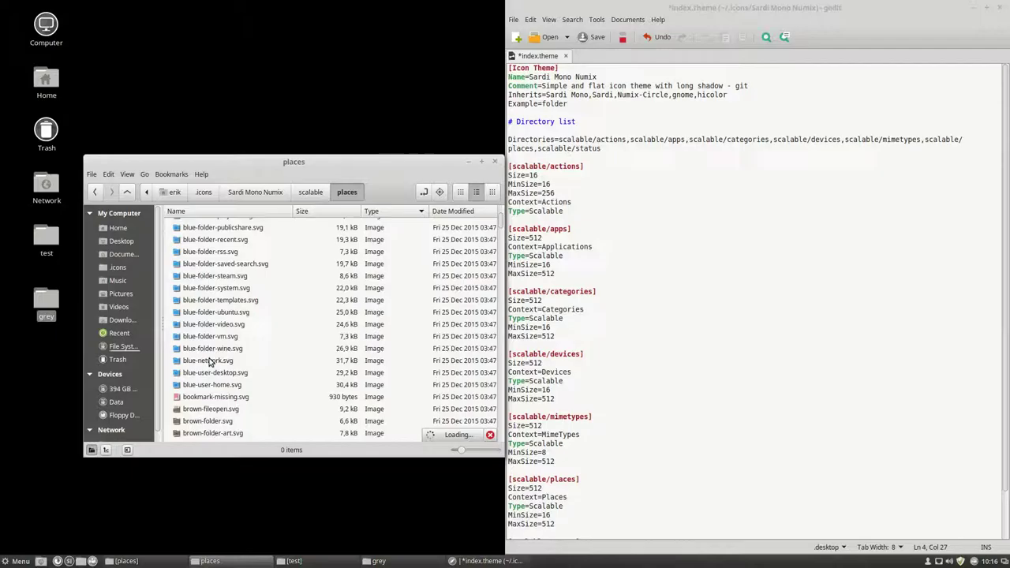
pyautogui.click(317, 193)
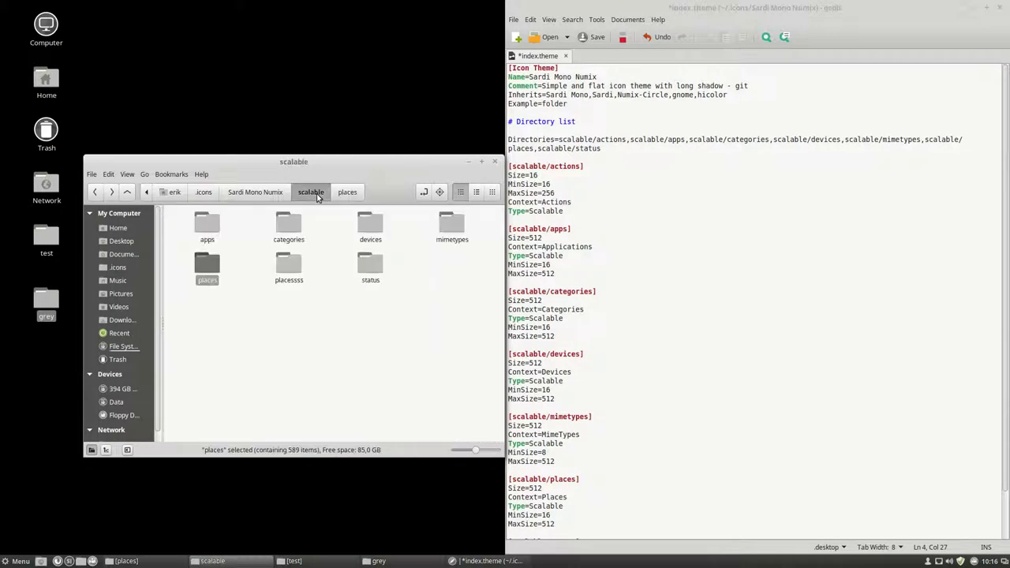
# Delete the apps, categories, devices and mimetypes folders from scalable
pyautogui.click(211, 228)
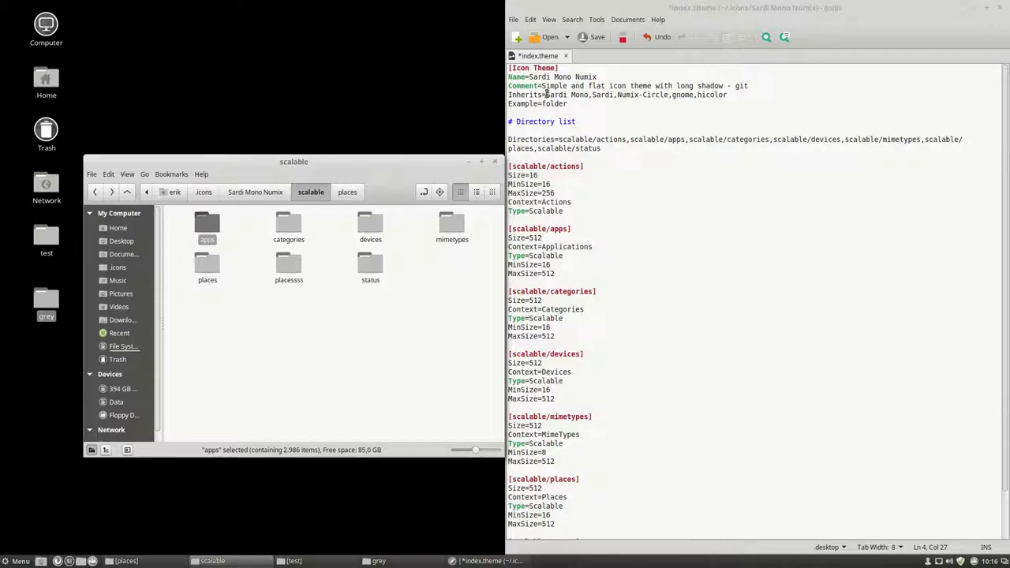
pyautogui.moveTo(546, 96); pyautogui.dragTo(592, 95)
pyautogui.click(218, 228)
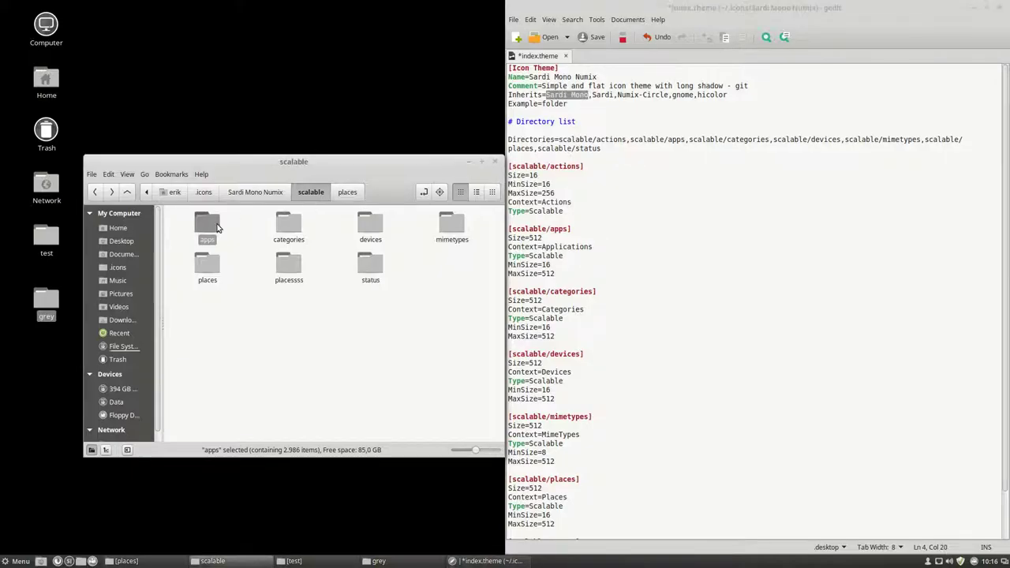
pyautogui.press('Delete')
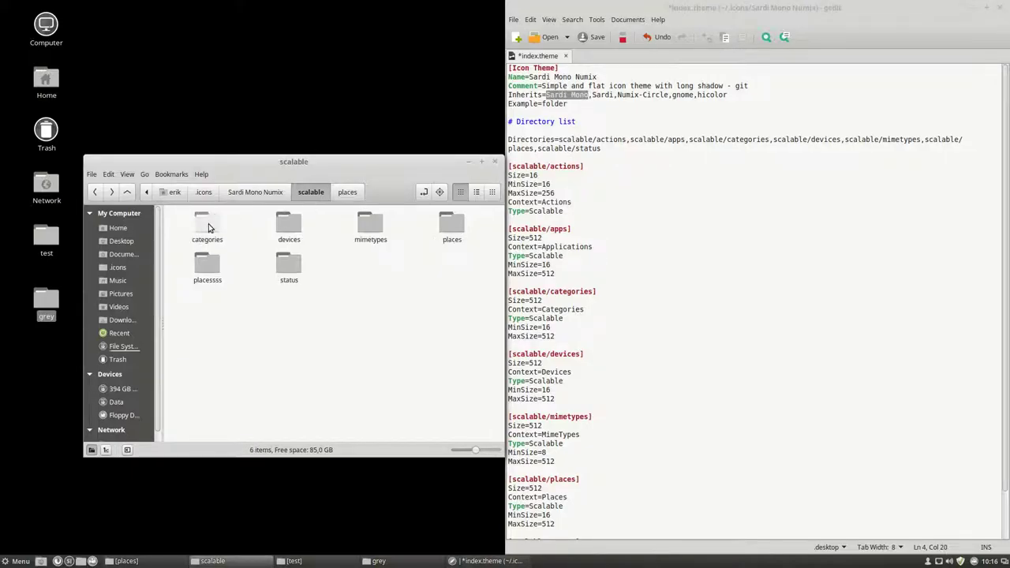
pyautogui.click(209, 228)
pyautogui.press('Delete')
pyautogui.click(210, 229)
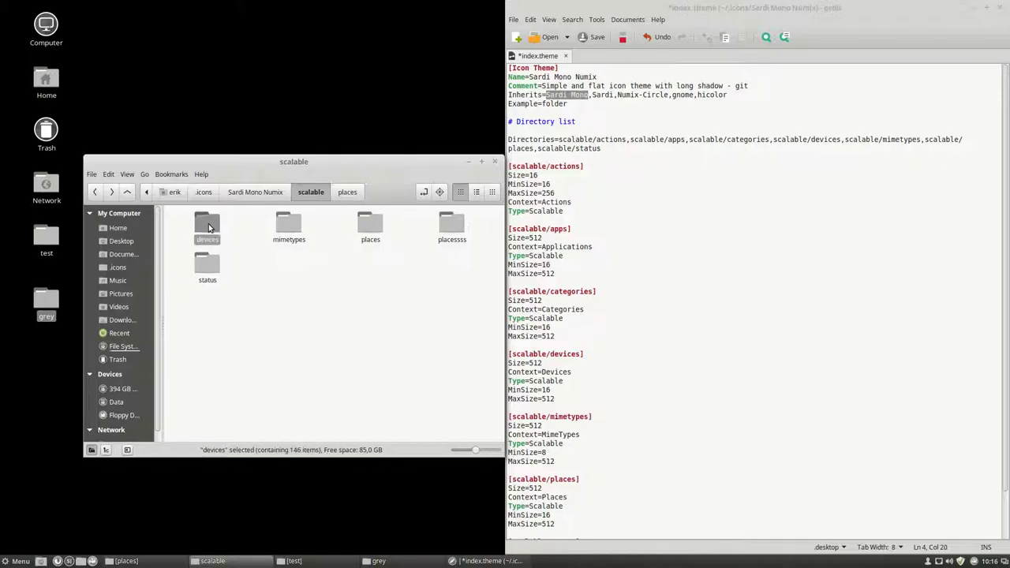
pyautogui.press('Delete')
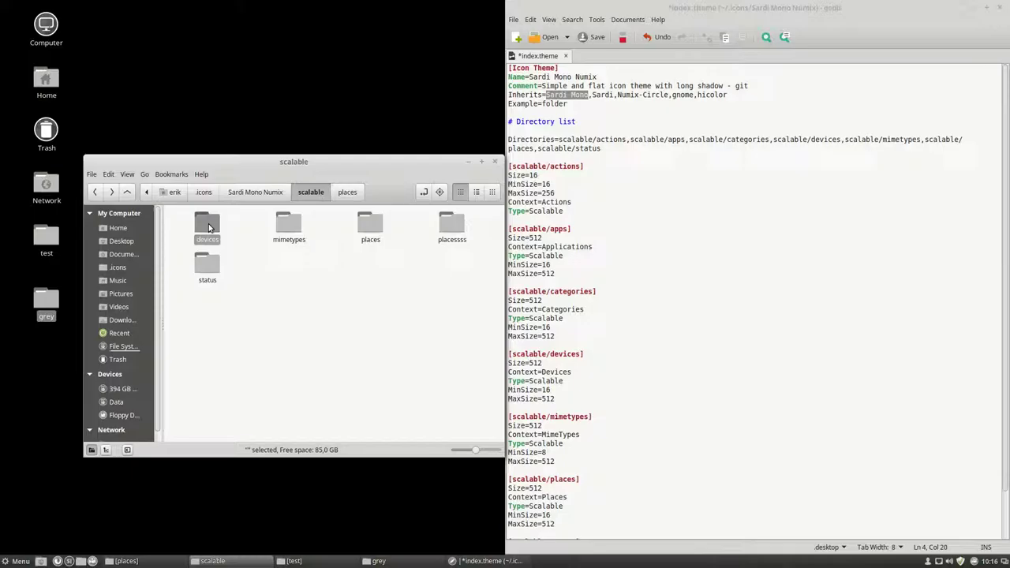
pyautogui.click(209, 229)
pyautogui.press('Delete')
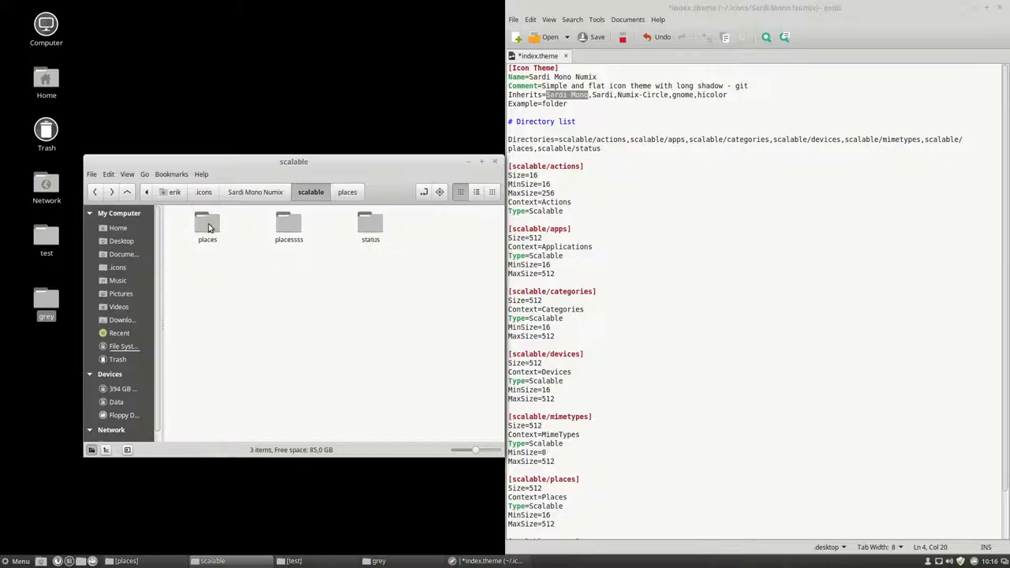
# Delete the placessss and status folders, then return to the Sardi Mono Numix folder
pyautogui.click(299, 228)
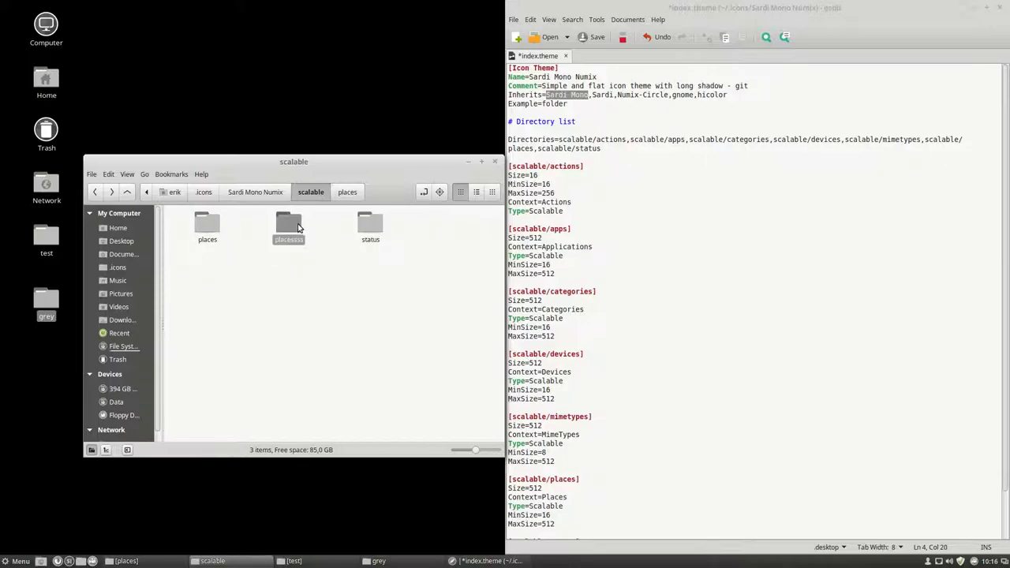
pyautogui.press('Delete')
pyautogui.click(300, 228)
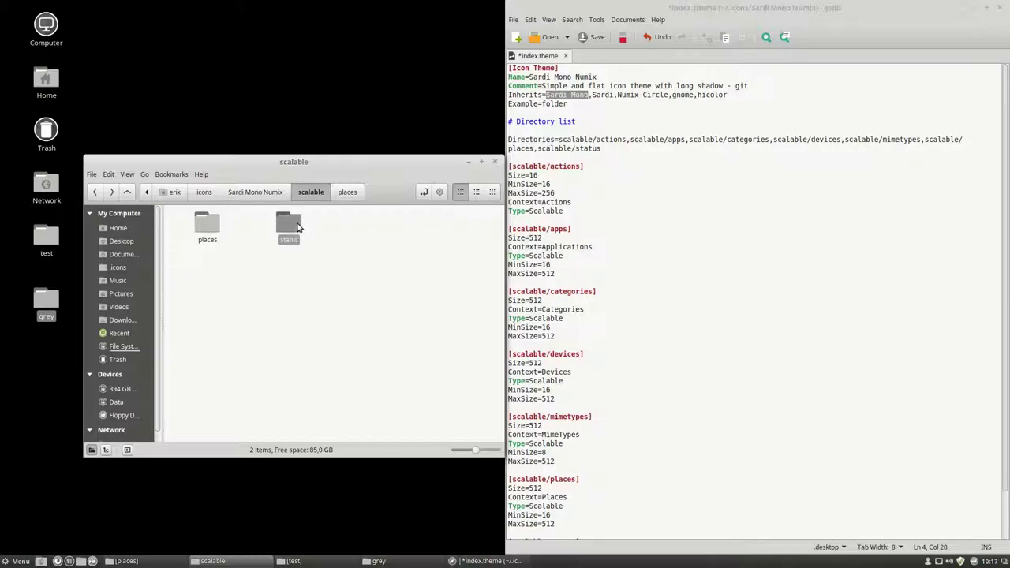
pyautogui.press('Delete')
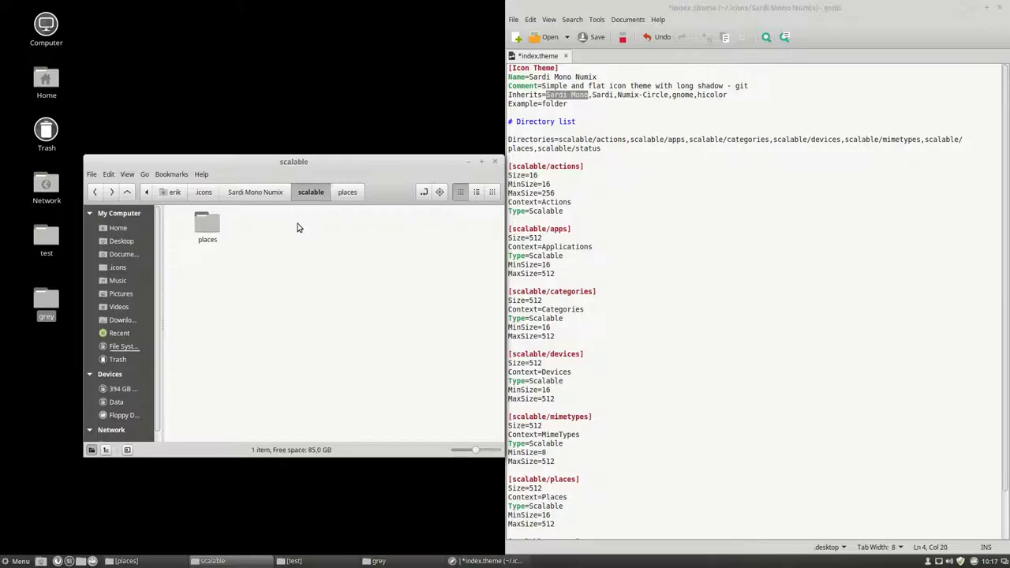
pyautogui.click(212, 228)
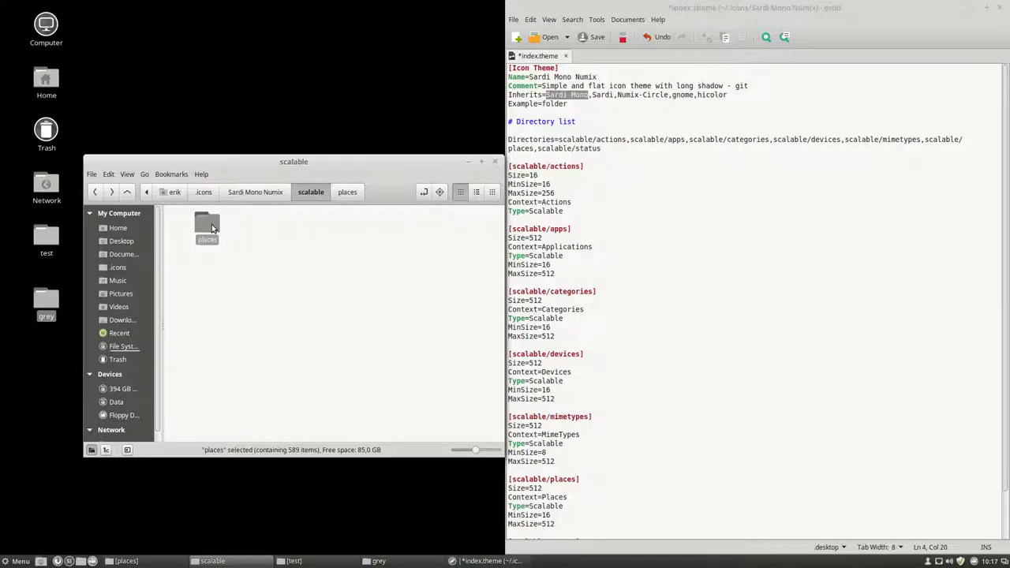
pyautogui.click(253, 195)
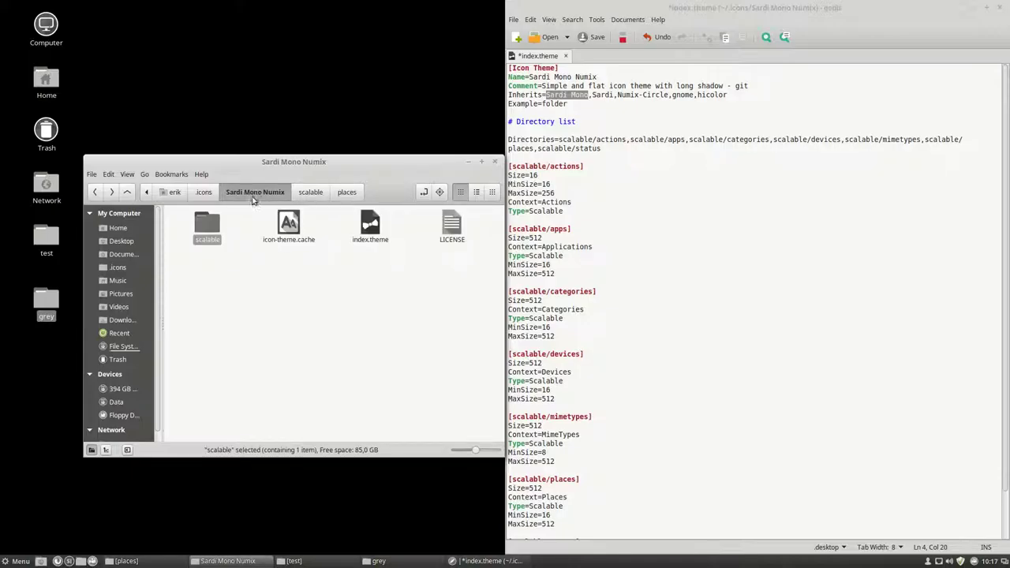
# Open scalable and select index.theme text from [scalable/actions] into [scalable/devices]
pyautogui.doubleClick(208, 228)
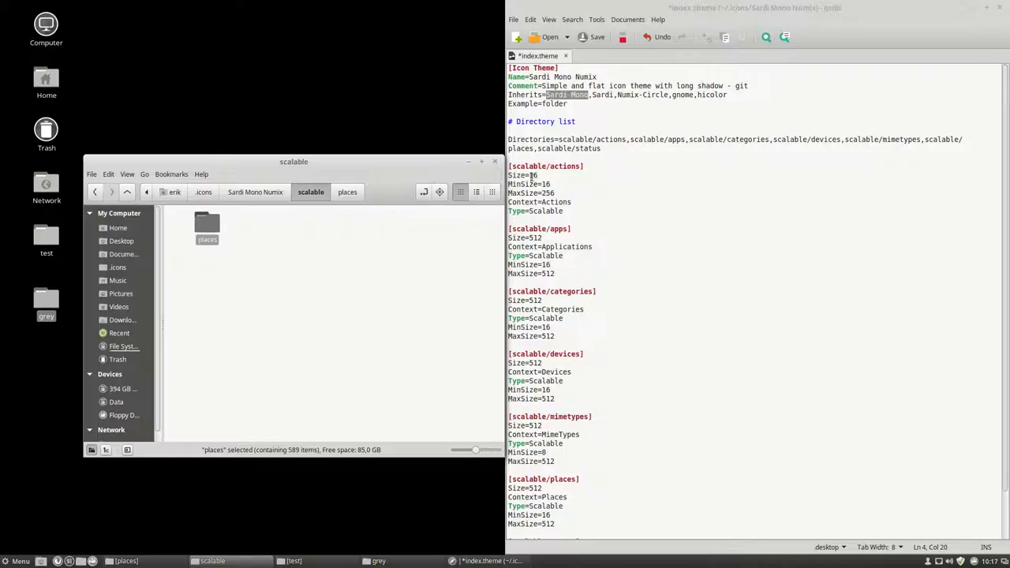
pyautogui.moveTo(542, 166); pyautogui.dragTo(552, 364)
pyautogui.click(345, 293)
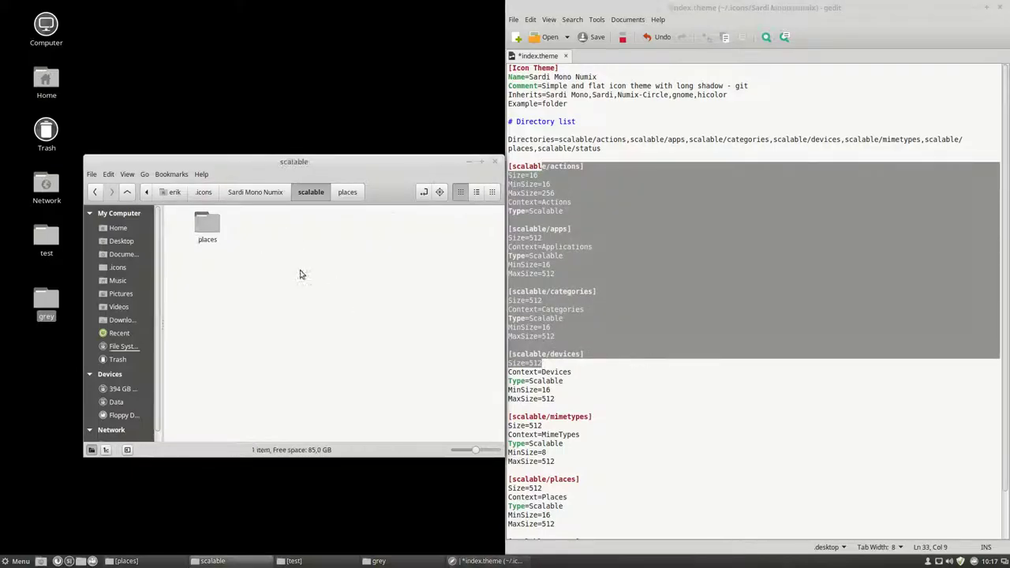
# Open the places folder and select blue-folder.svg as a range start
pyautogui.doubleClick(206, 227)
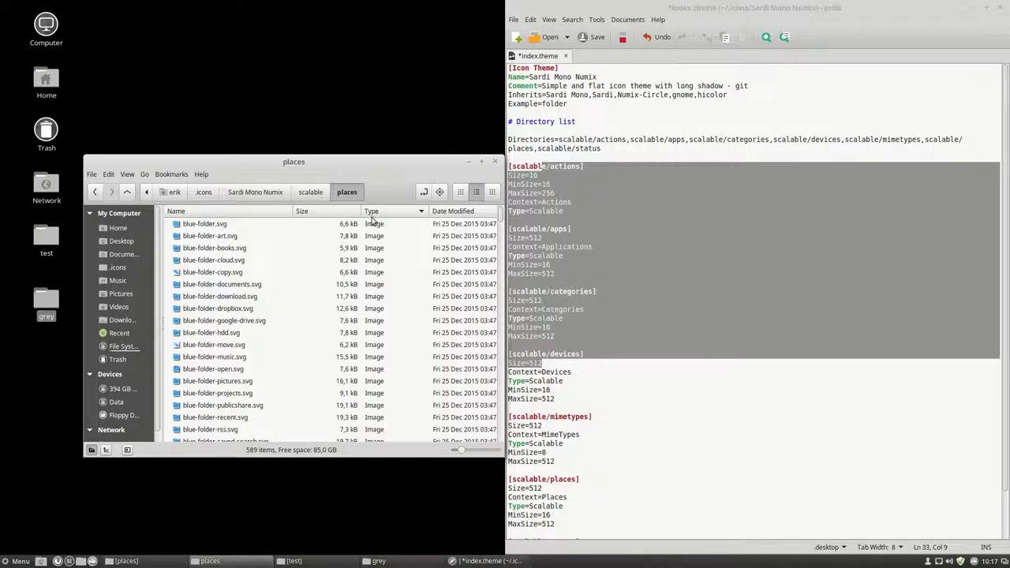
pyautogui.click(241, 229)
pyautogui.scroll(-20, 245, 308)
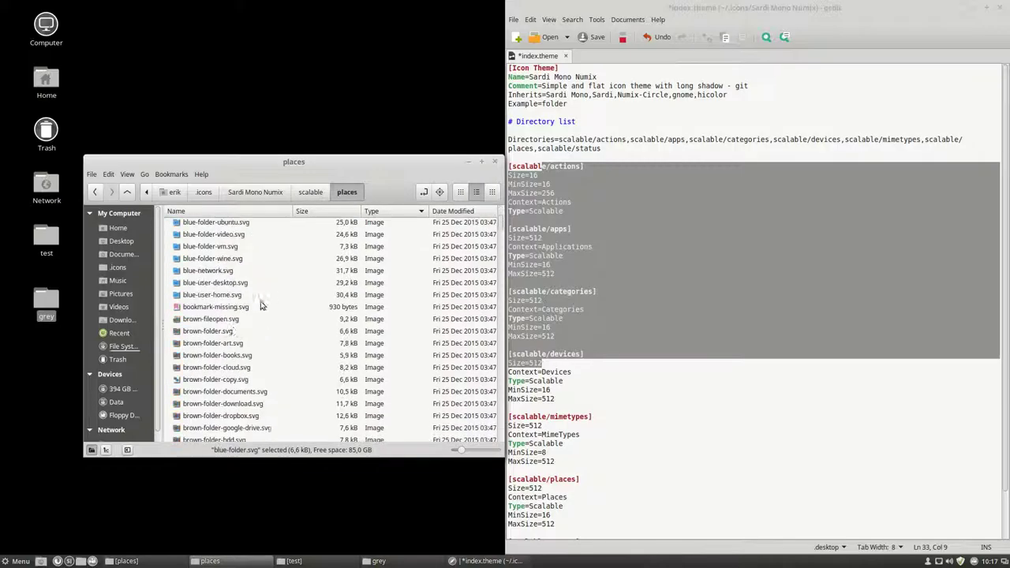
pyautogui.scroll(-7, 230, 340)
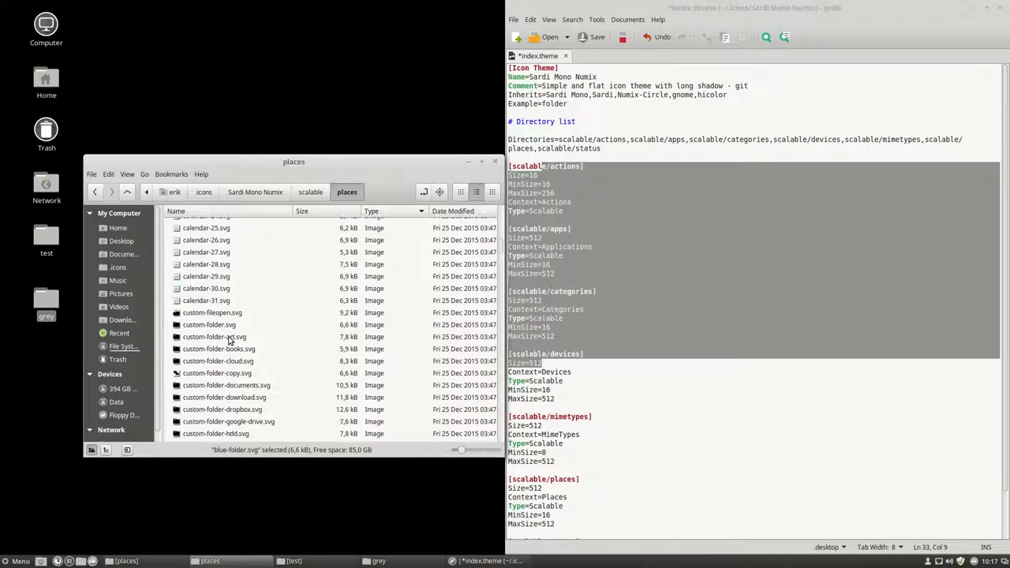
# Delete the blue and brown folder icons, blue-folder.svg through brown-user-home.svg
pyautogui.scroll(12, 230, 340)
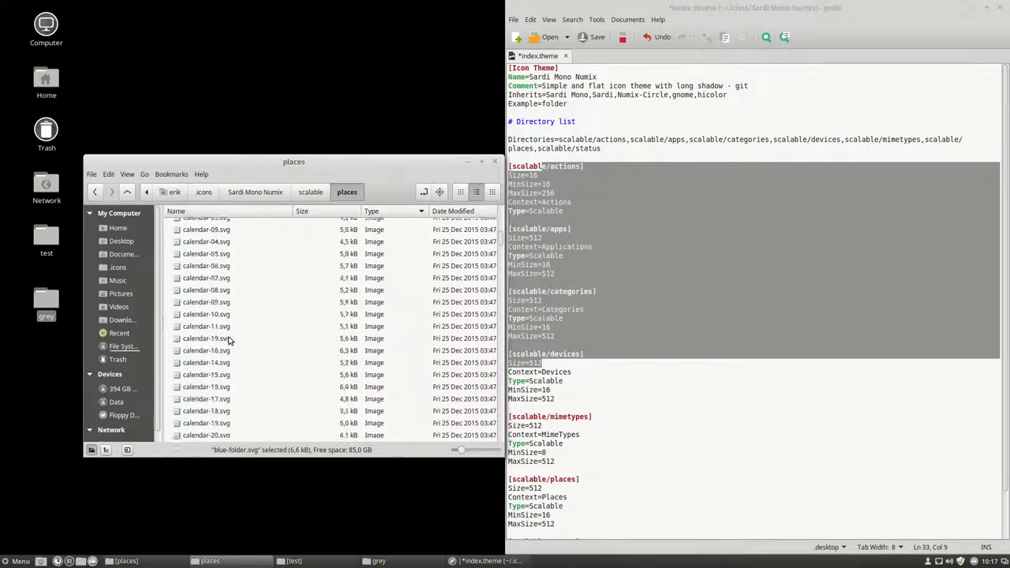
pyautogui.keyDown('shift'); pyautogui.click(229, 377); pyautogui.keyUp('shift')
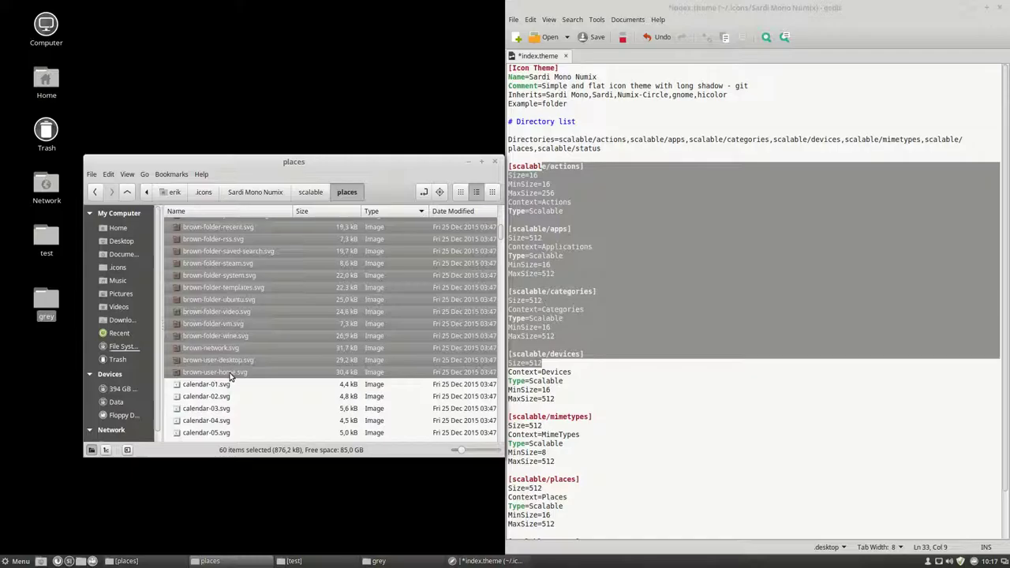
pyautogui.press('Delete')
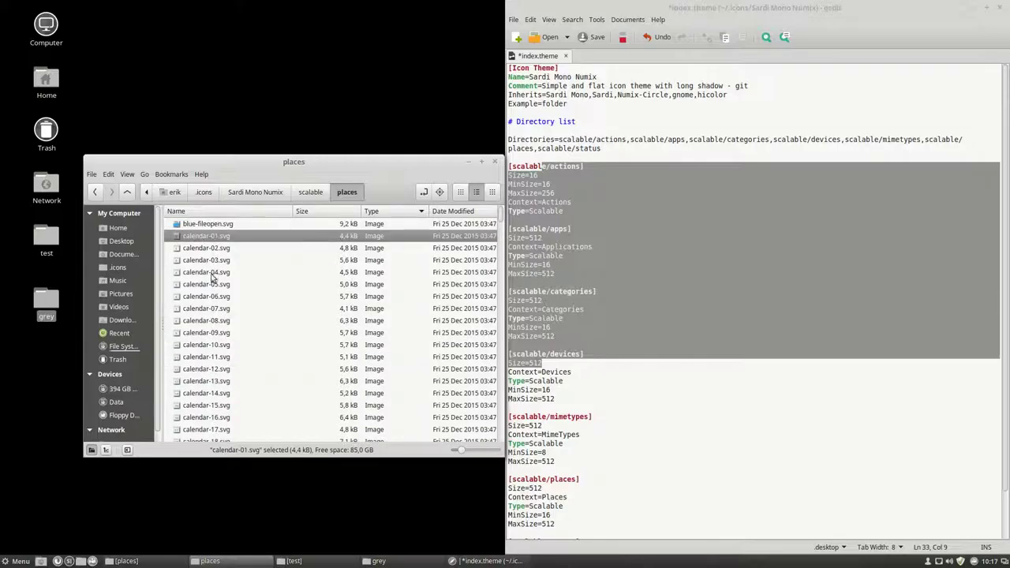
# Delete the 30 custom icons from custom-fileopen.svg through custom-user-home.svg
pyautogui.click(225, 228)
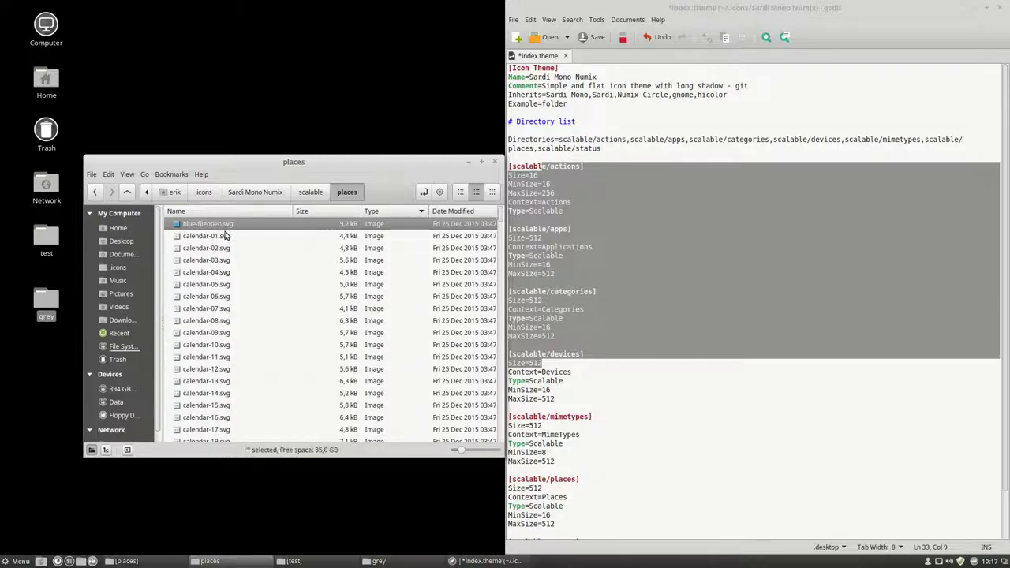
pyautogui.click(225, 236)
pyautogui.scroll(-6, 206, 314)
pyautogui.scroll(-4, 207, 316)
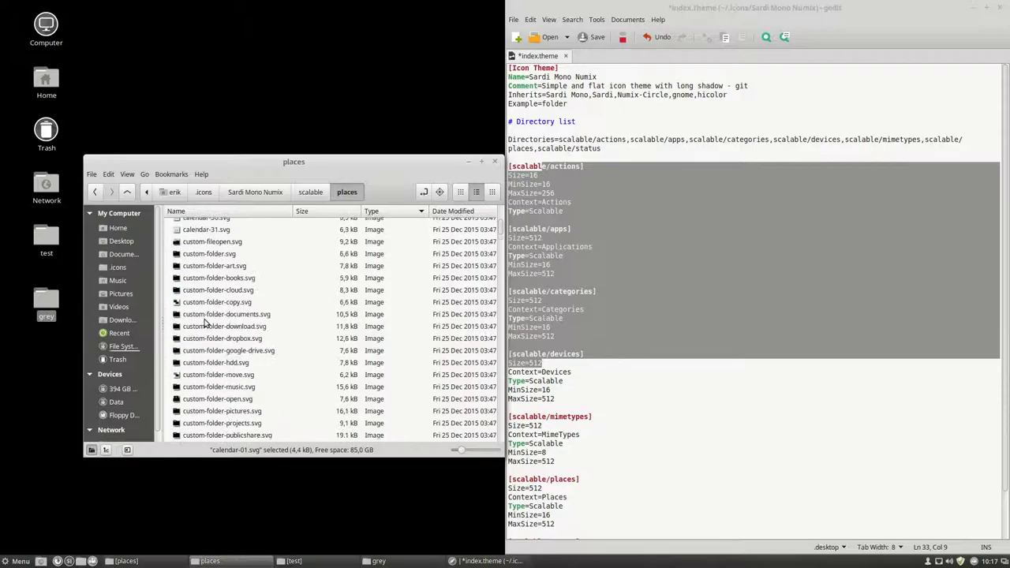
pyautogui.click(234, 248)
pyautogui.scroll(-1, 218, 314)
pyautogui.scroll(-7, 219, 315)
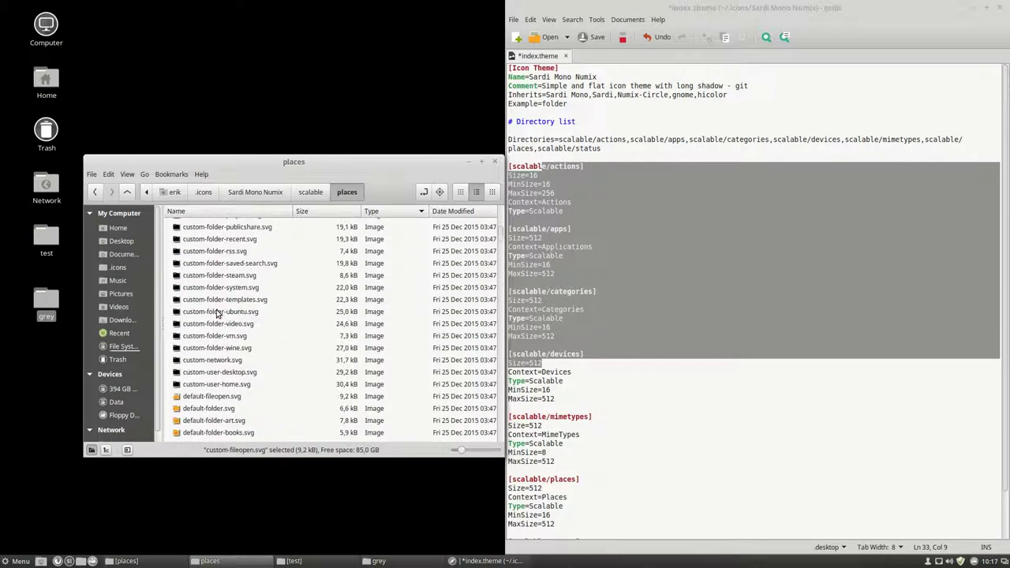
pyautogui.keyDown('shift'); pyautogui.click(215, 295); pyautogui.keyUp('shift')
pyautogui.press('Delete')
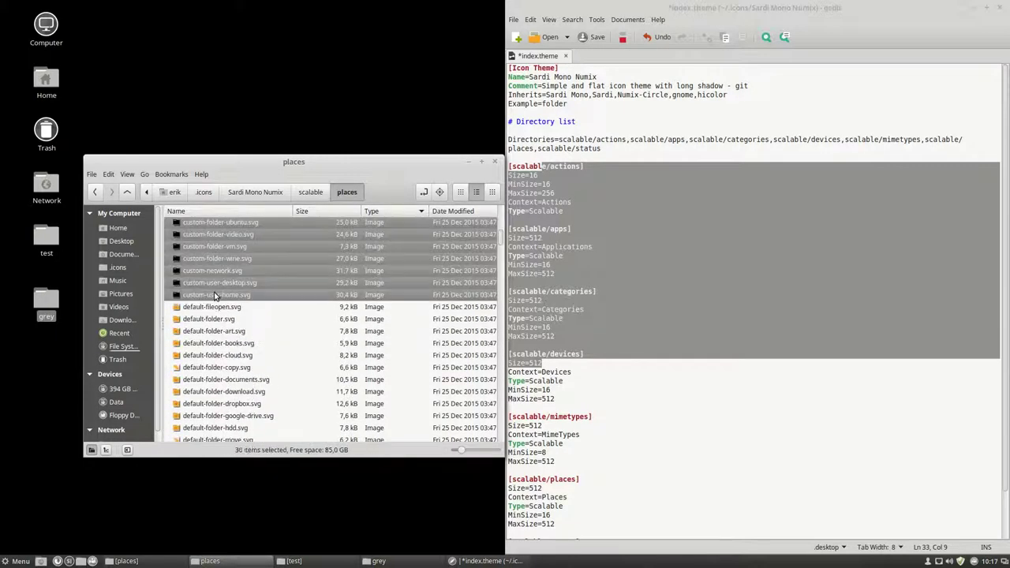
# Begin a range selection at gnome-fs-loading-icon.svg and scroll through the list
pyautogui.scroll(-7, 213, 296)
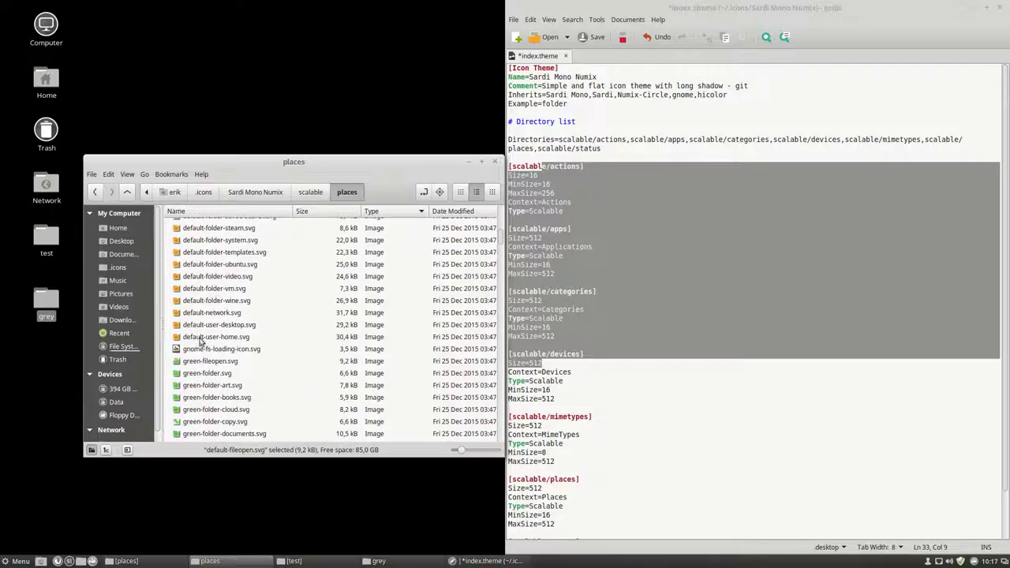
pyautogui.click(205, 351)
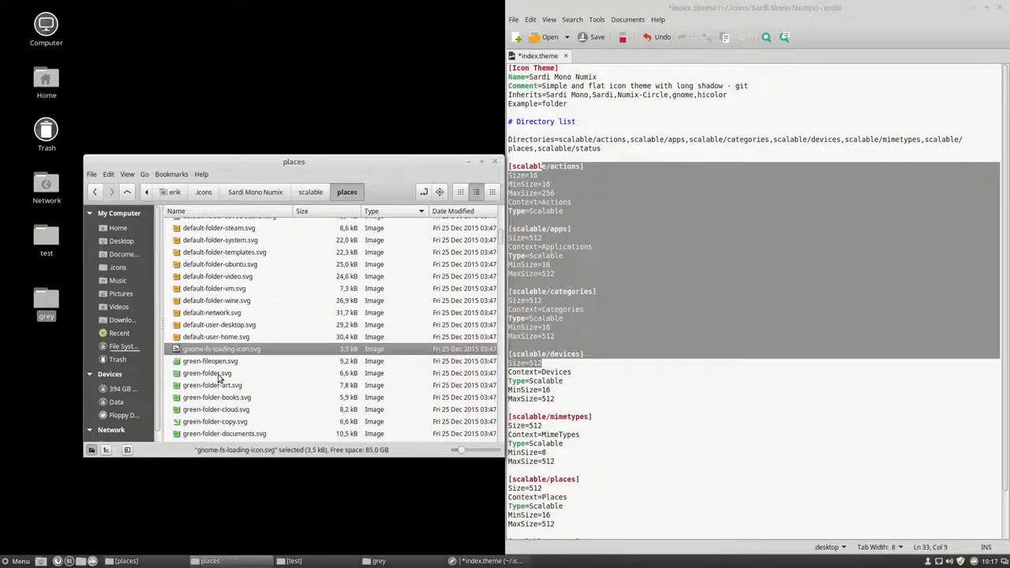
pyautogui.scroll(-15, 219, 377)
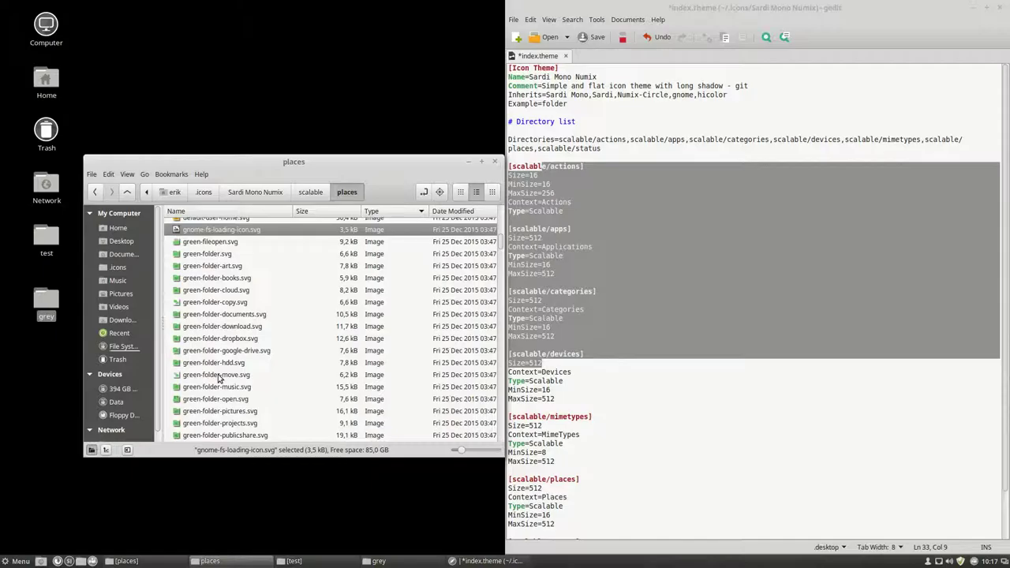
pyautogui.scroll(-6, 219, 377)
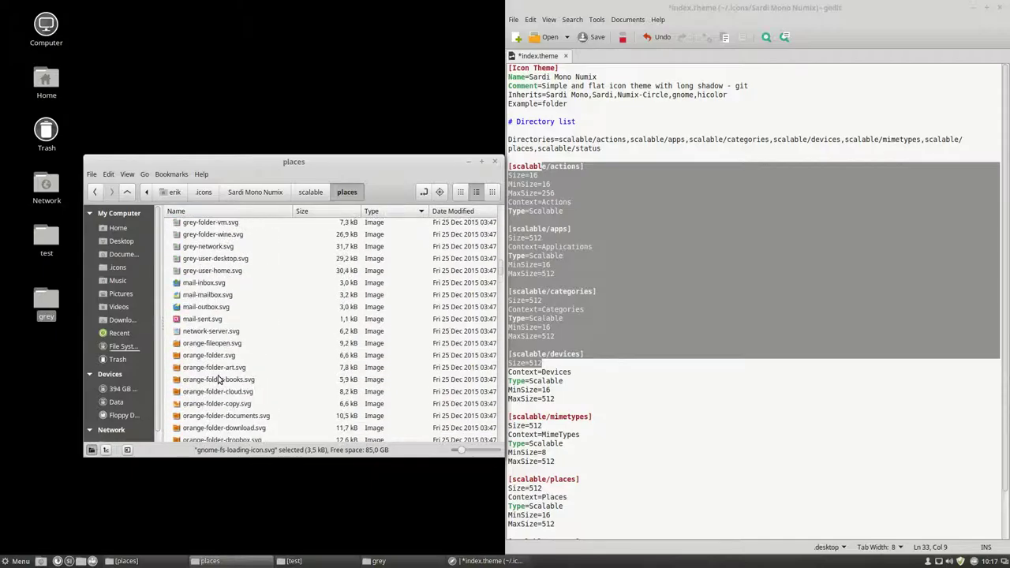
pyautogui.scroll(-20, 220, 379)
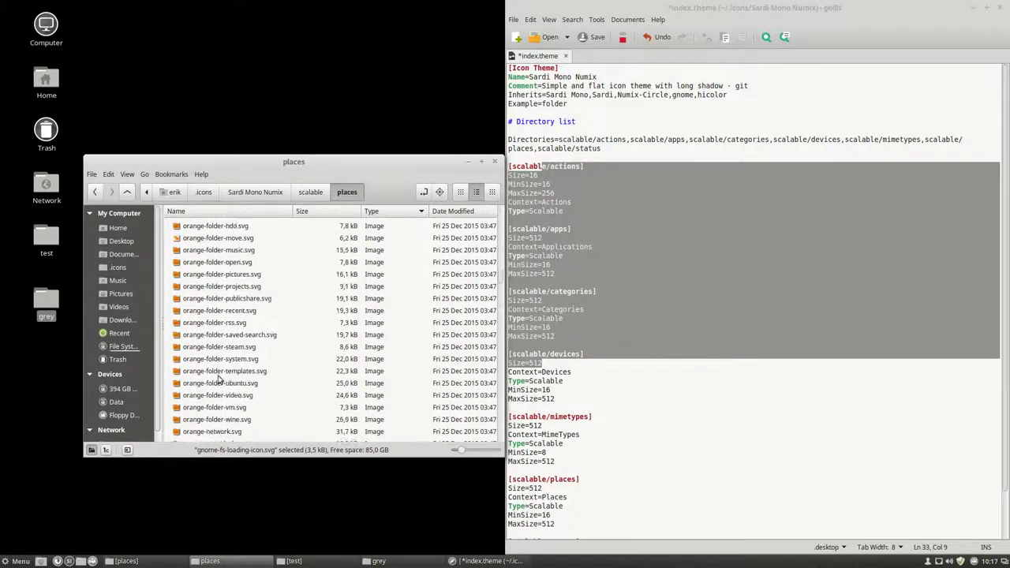
pyautogui.scroll(-20, 220, 380)
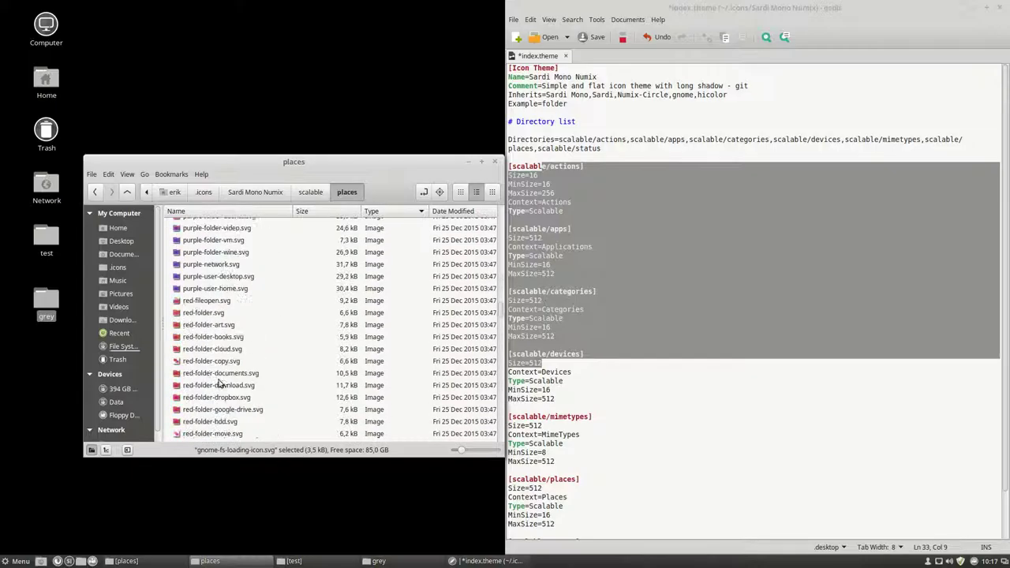
pyautogui.scroll(20, 220, 385)
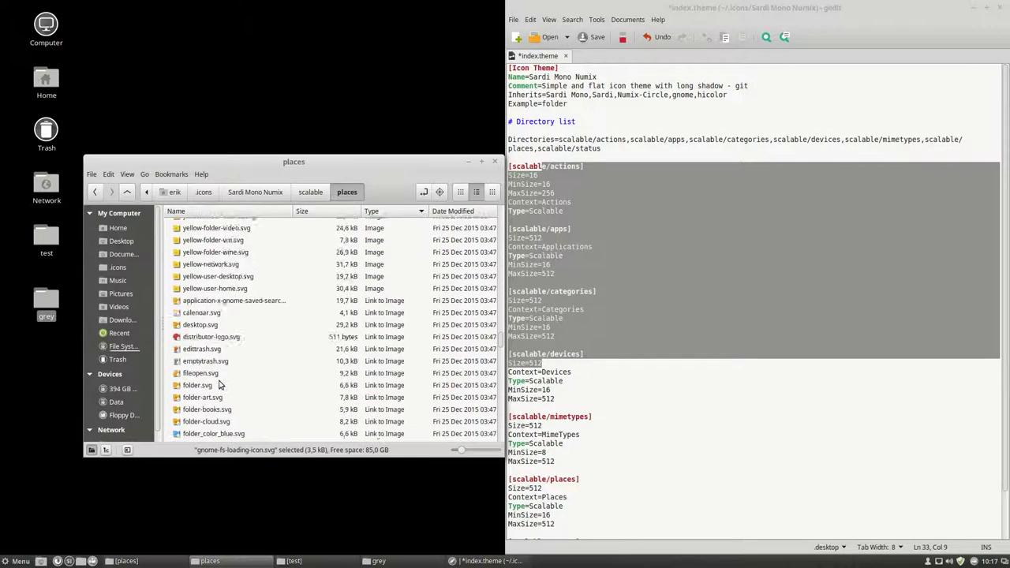
pyautogui.scroll(6, 220, 385)
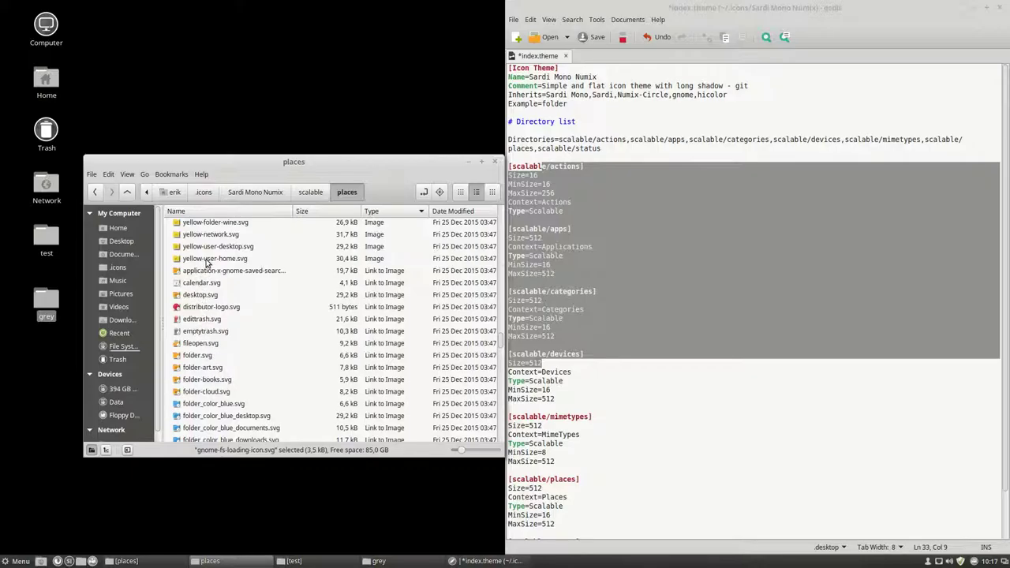
# Extend the selection through yellow-user-home.svg, covering the colour-variant folder icons
pyautogui.keyDown('shift'); pyautogui.click(203, 265); pyautogui.keyUp('shift')
pyautogui.scroll(8, 273, 374)
pyautogui.scroll(5, 273, 375)
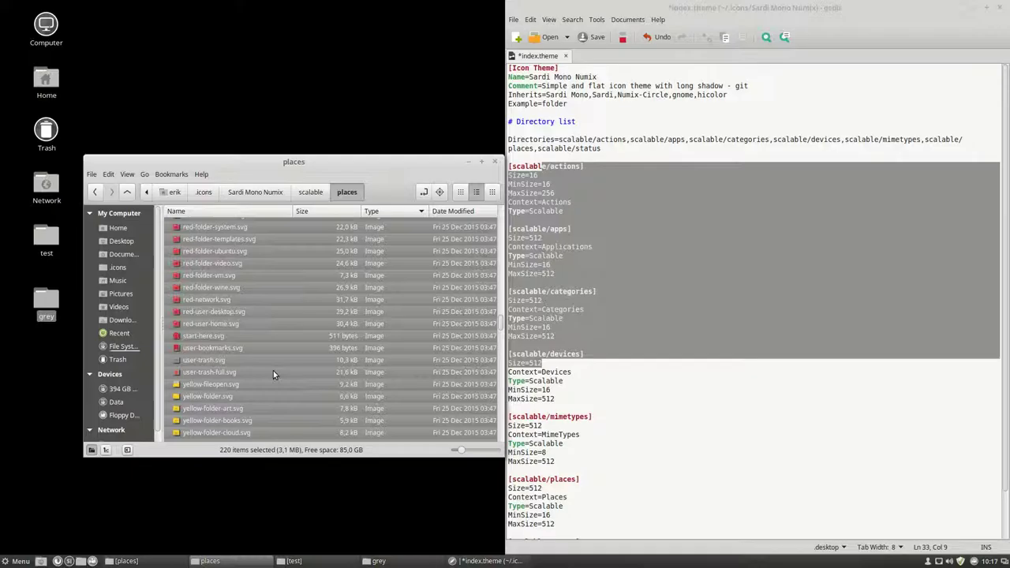
pyautogui.scroll(10, 273, 375)
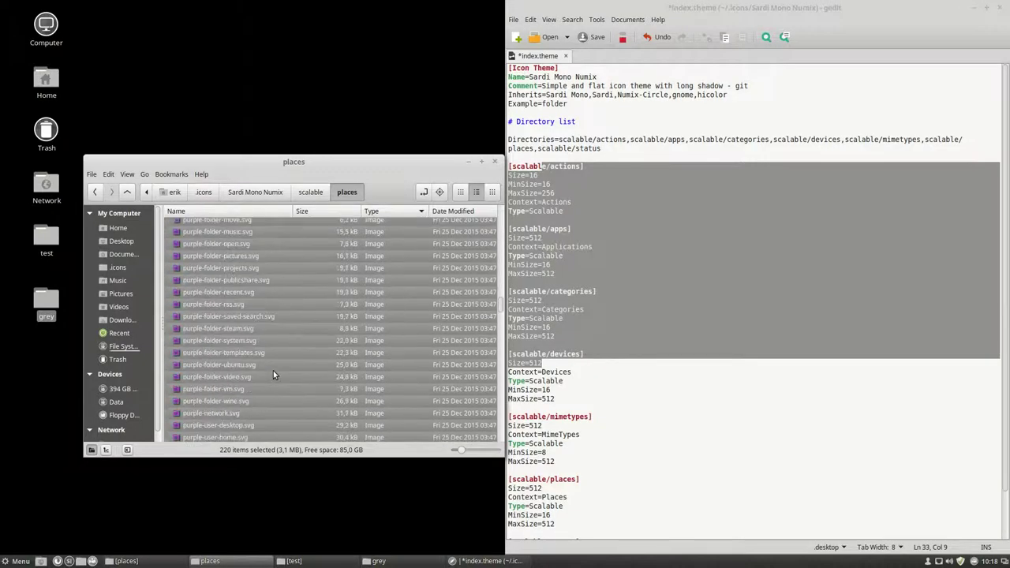
pyautogui.scroll(10, 273, 372)
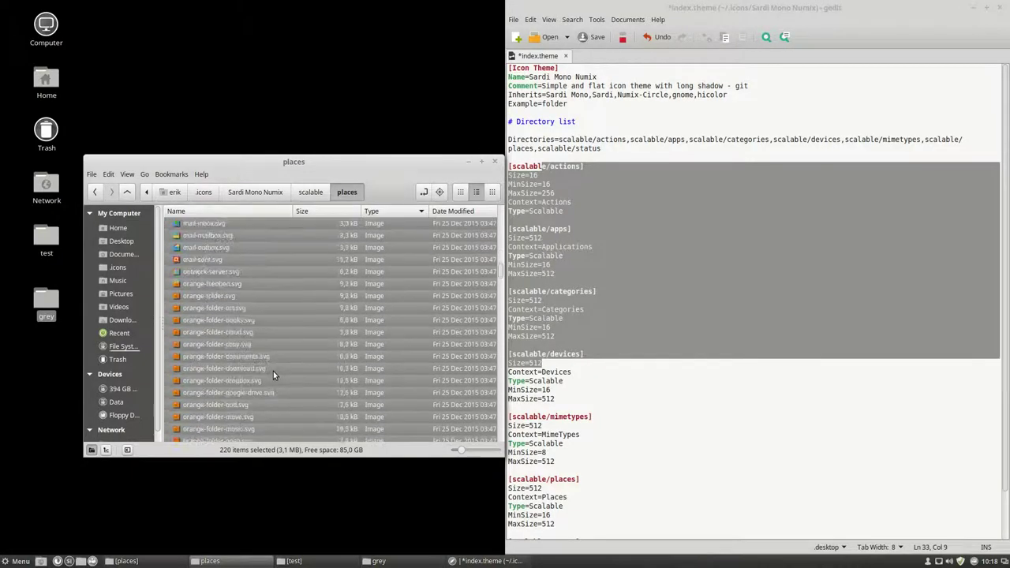
pyautogui.scroll(-4, 274, 371)
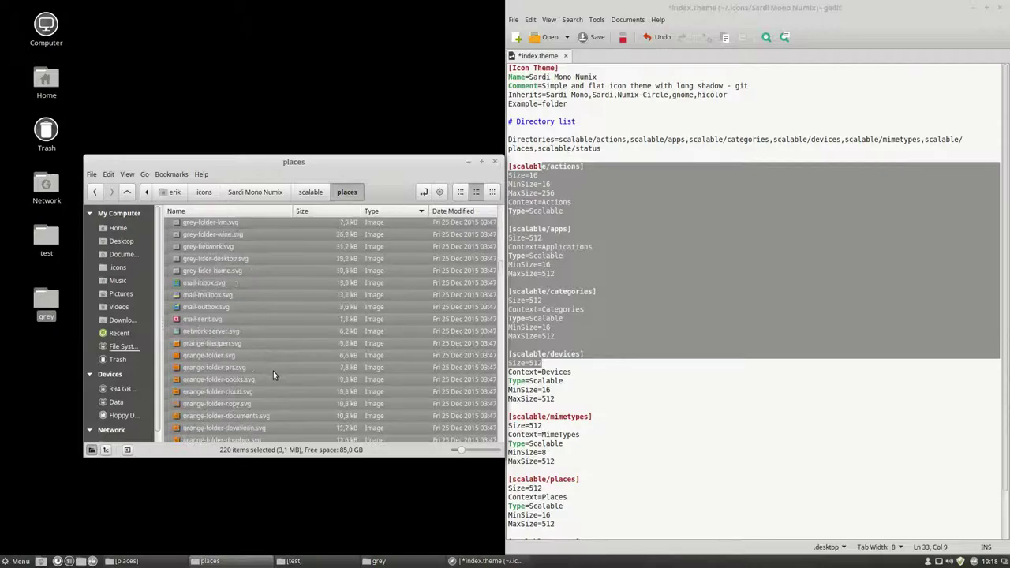
pyautogui.scroll(10, 273, 371)
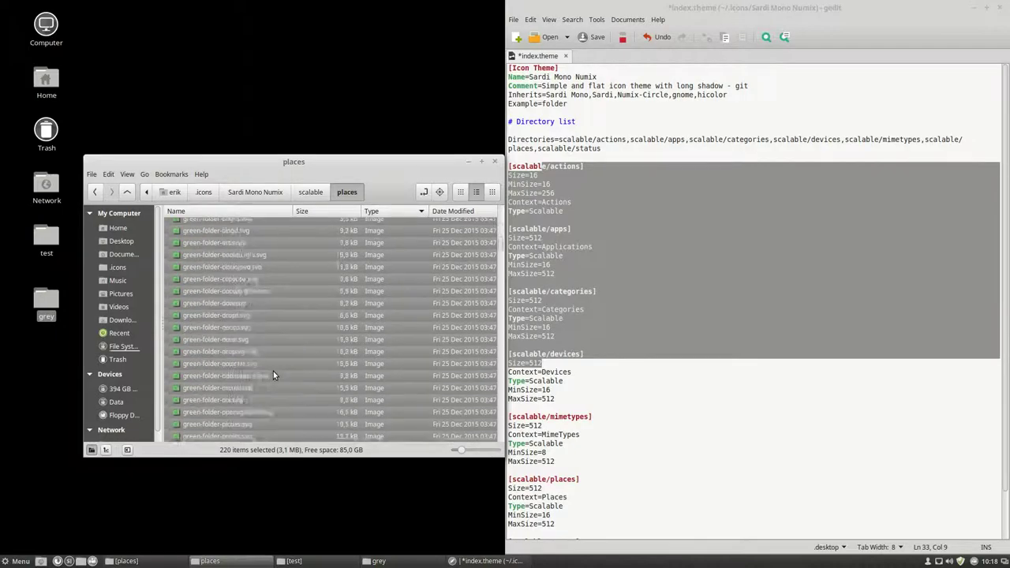
pyautogui.scroll(-6, 274, 371)
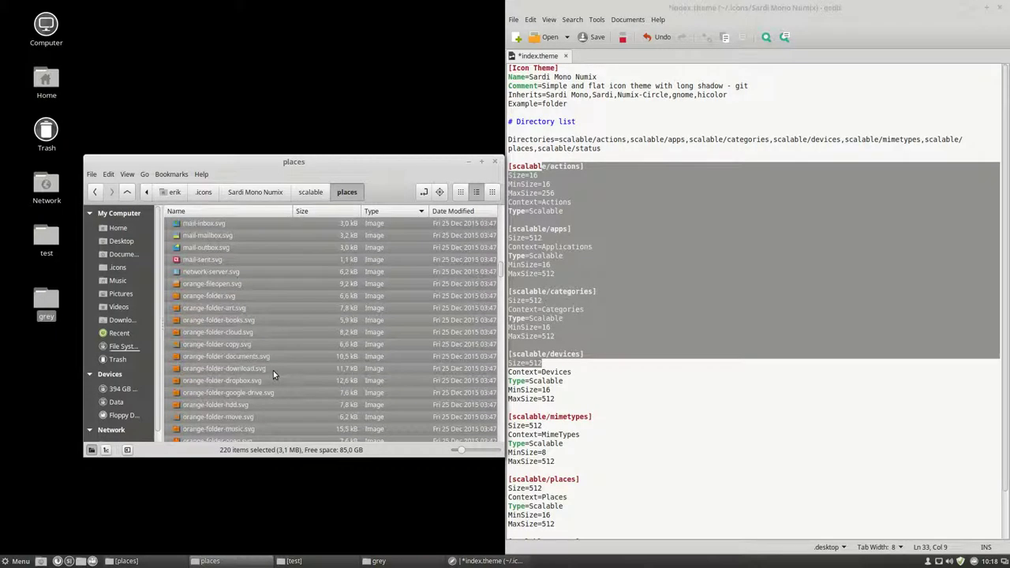
# Deselect network-server.svg and the mail icons, then delete the remaining 215 icons
pyautogui.keyDown('ctrl'); pyautogui.click(205, 273); pyautogui.keyUp('ctrl')
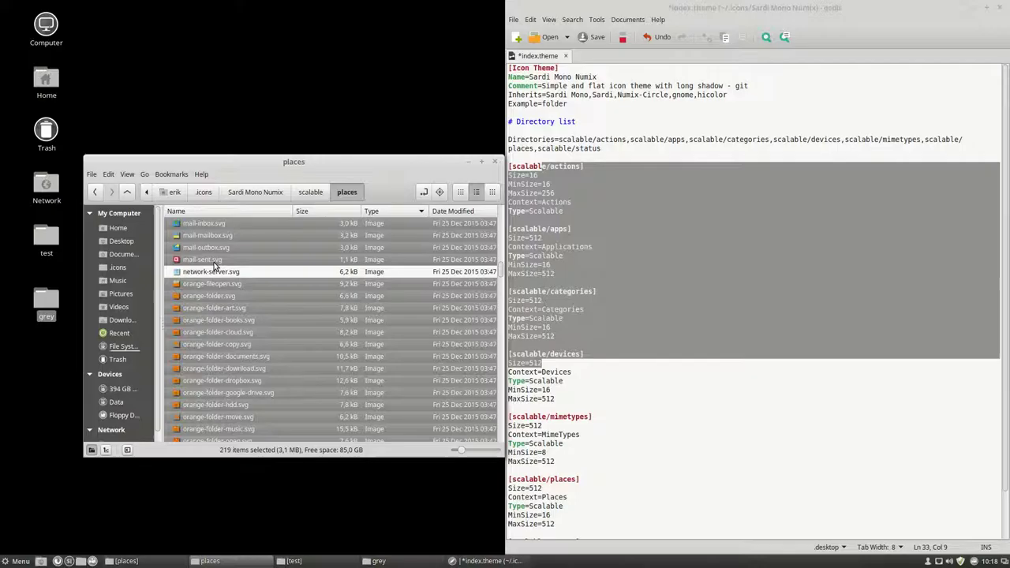
pyautogui.keyDown('ctrl'); pyautogui.click(215, 261); pyautogui.keyUp('ctrl')
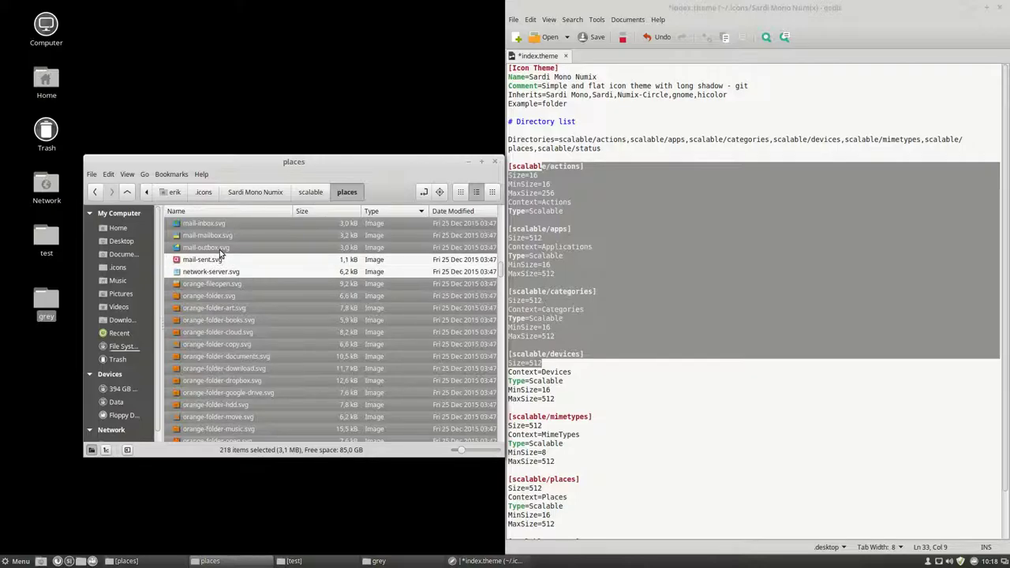
pyautogui.scroll(2, 213, 259)
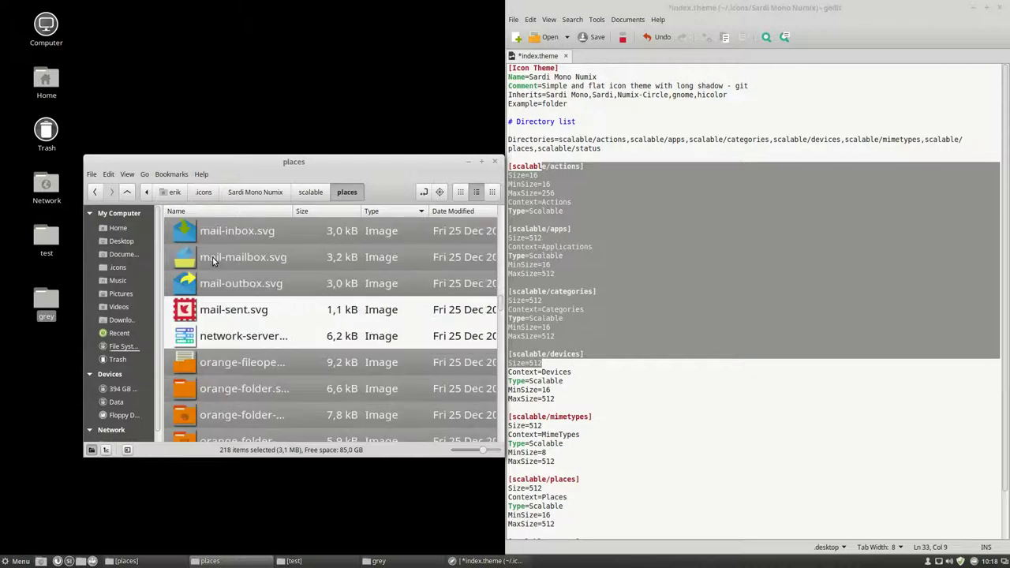
pyautogui.scroll(-3, 212, 261)
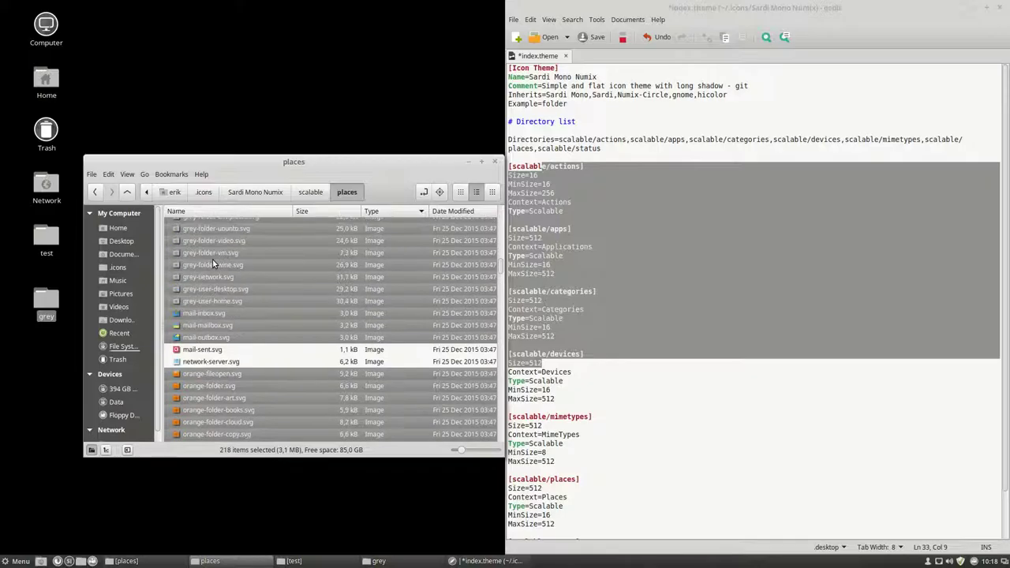
pyautogui.keyDown('ctrl'); pyautogui.click(230, 338); pyautogui.keyUp('ctrl')
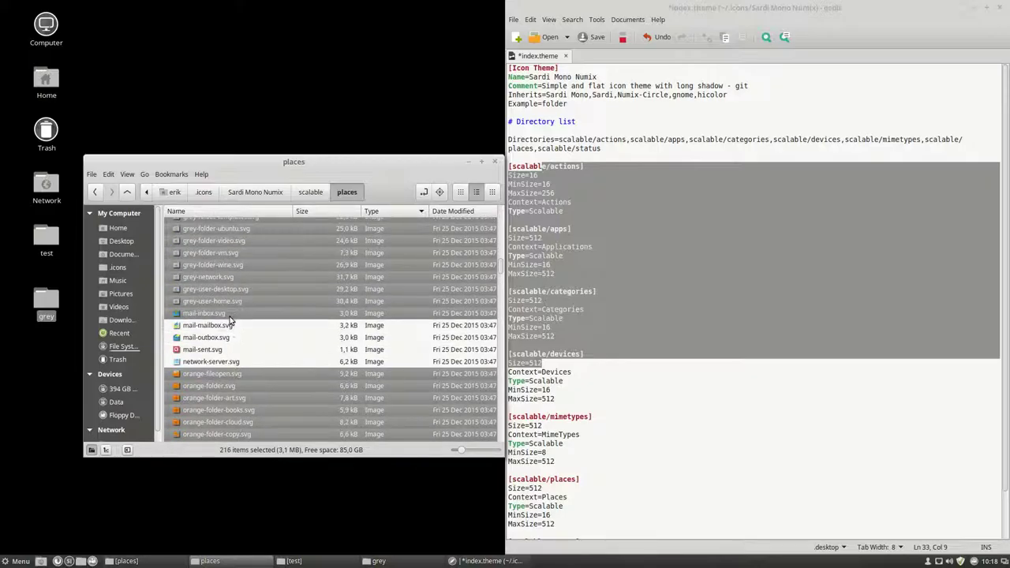
pyautogui.keyDown('ctrl'); pyautogui.click(228, 317); pyautogui.keyUp('ctrl')
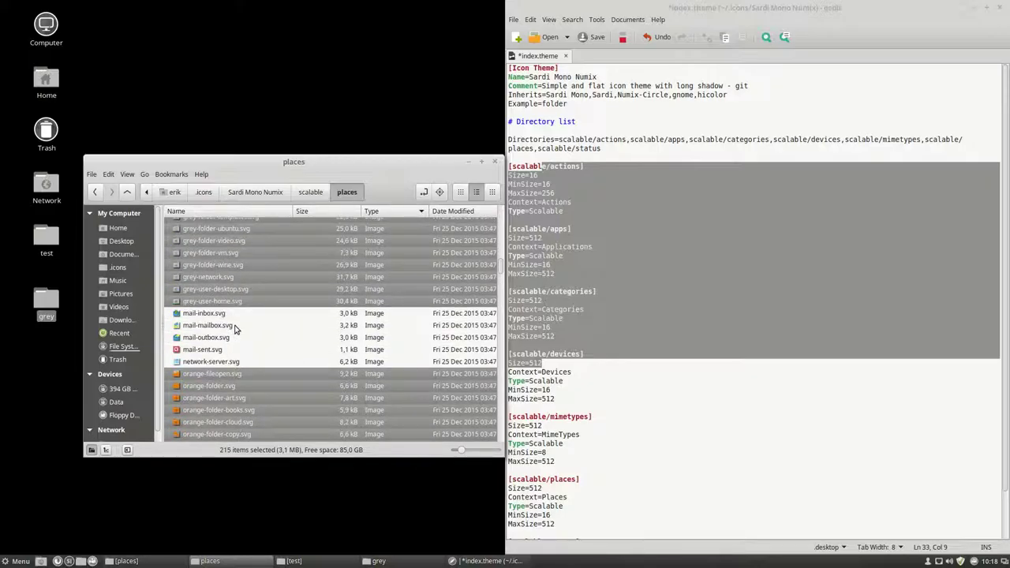
pyautogui.press('Delete')
# Review the remaining 283 places icons, then go back up to scalable
pyautogui.scroll(-3, 234, 387)
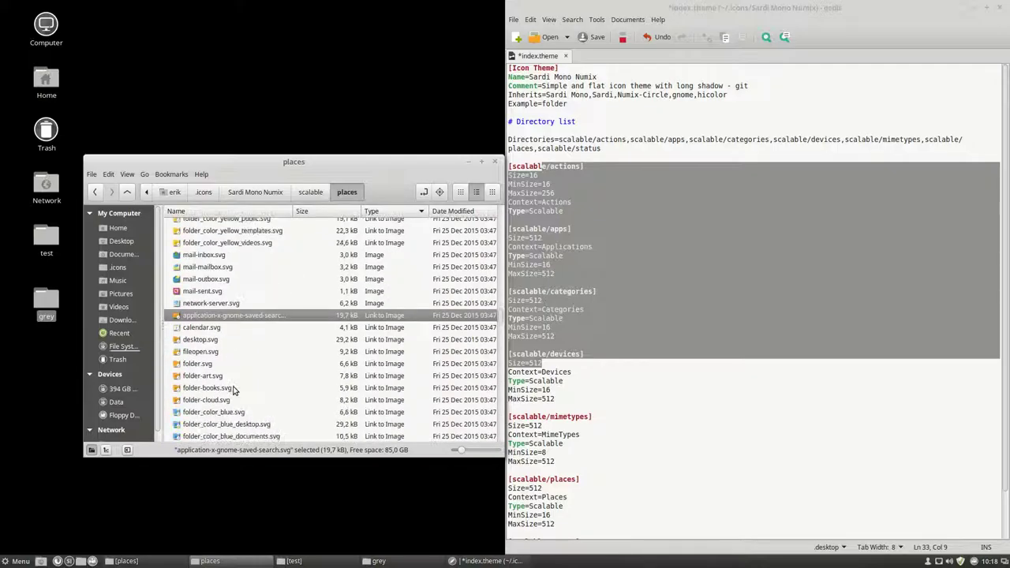
pyautogui.scroll(-2, 233, 389)
pyautogui.click(229, 323)
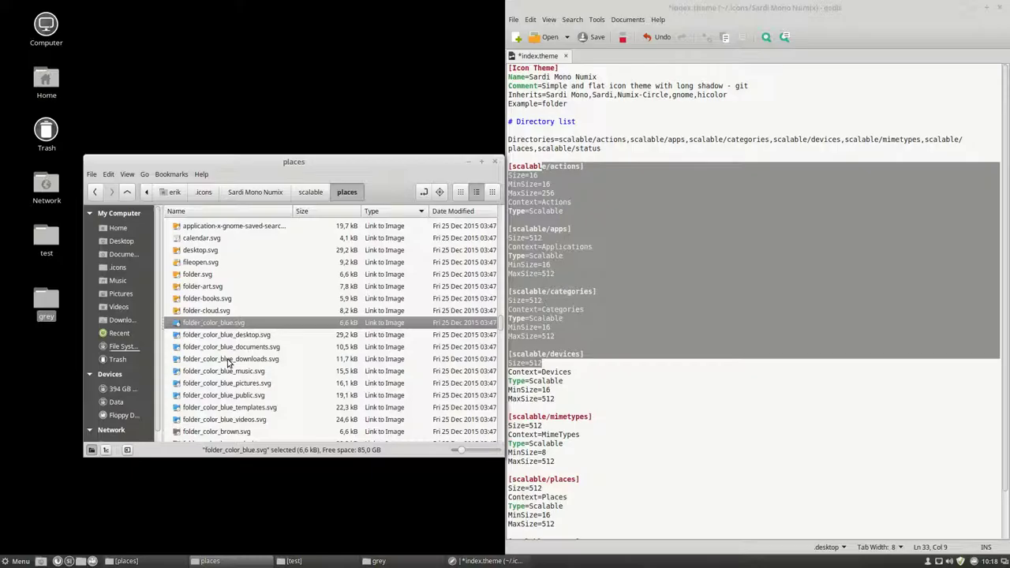
pyautogui.scroll(-8, 229, 362)
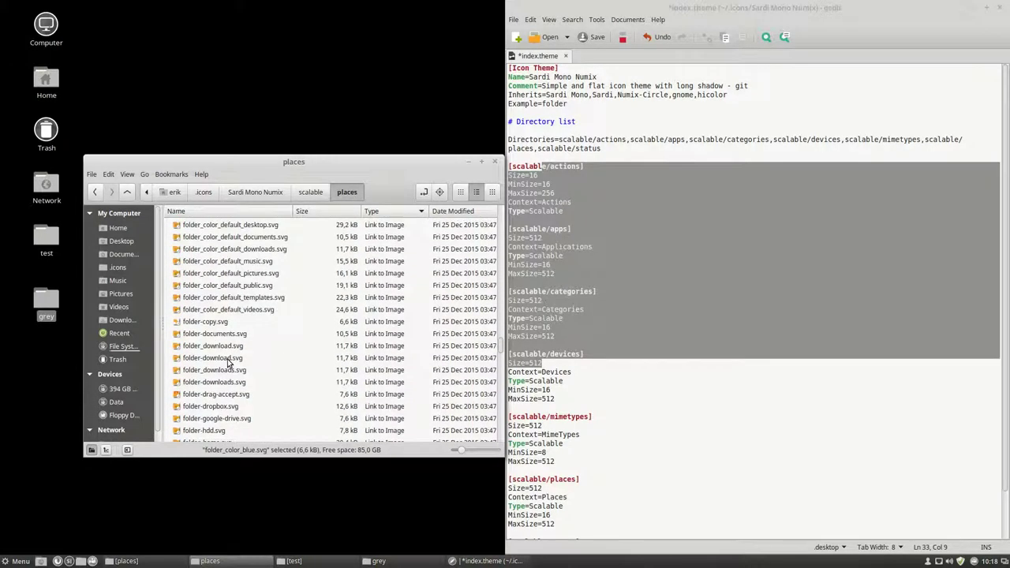
pyautogui.scroll(-2, 227, 360)
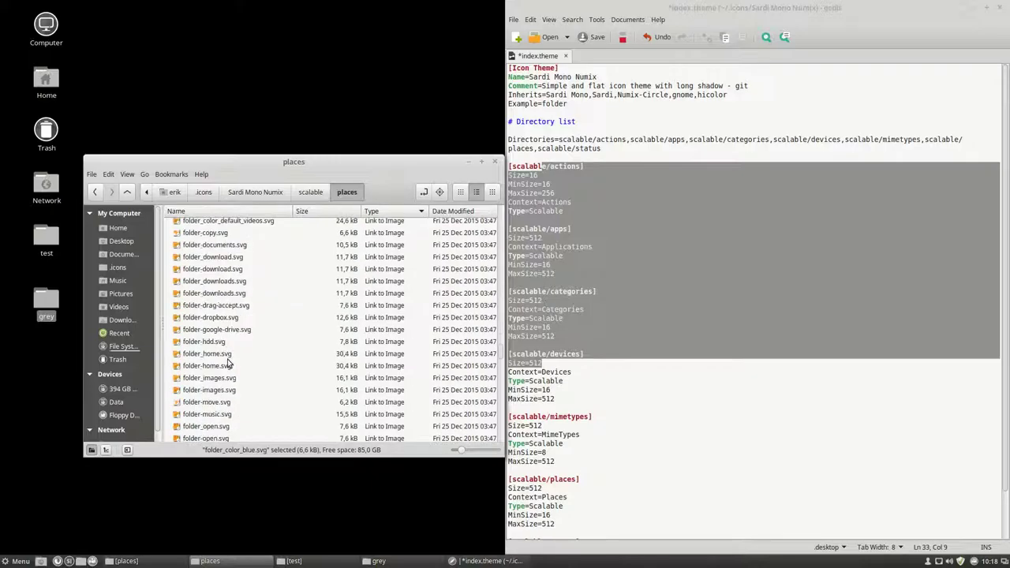
pyautogui.scroll(-10, 231, 365)
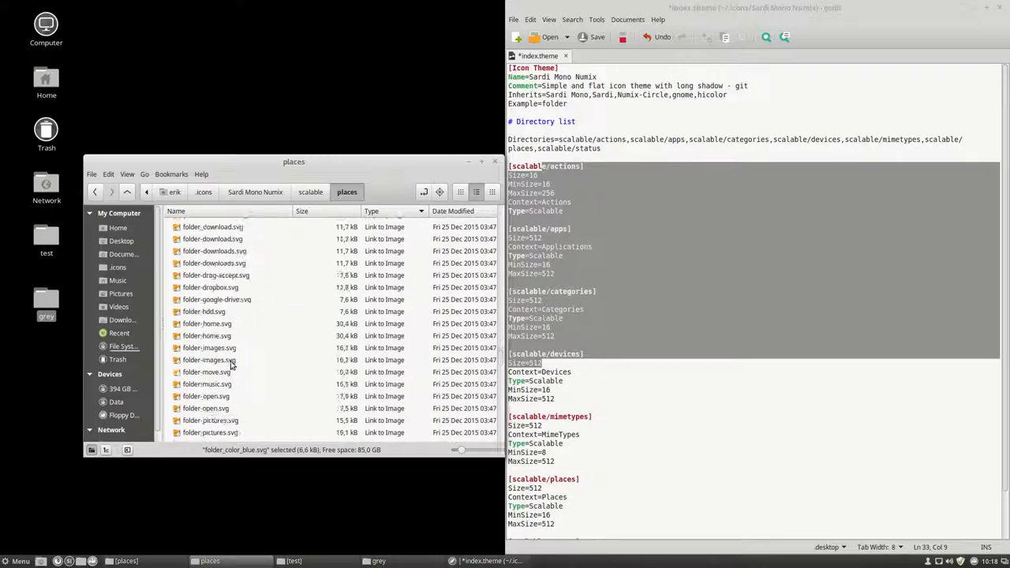
pyautogui.scroll(-12, 231, 367)
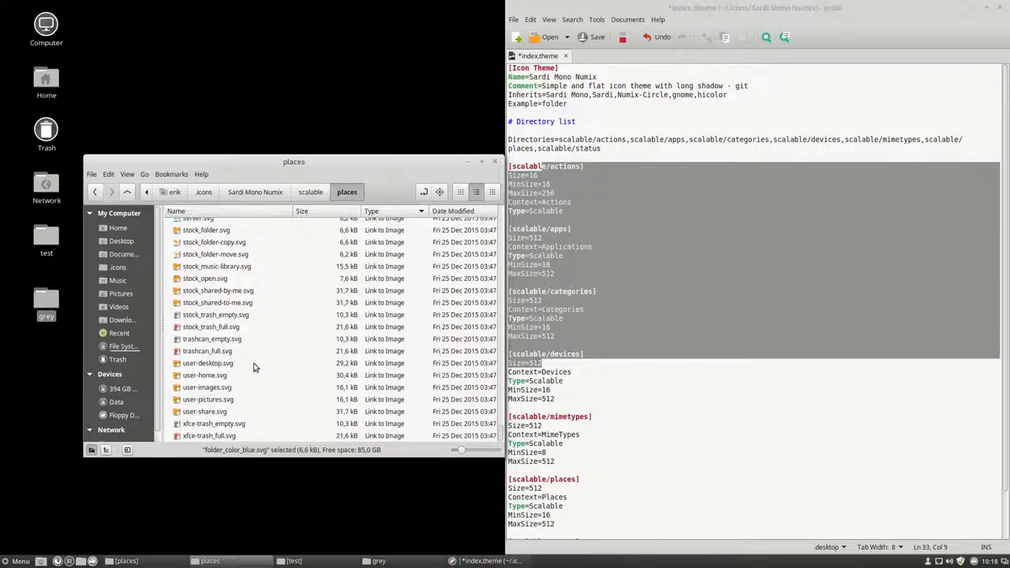
pyautogui.scroll(20, 371, 363)
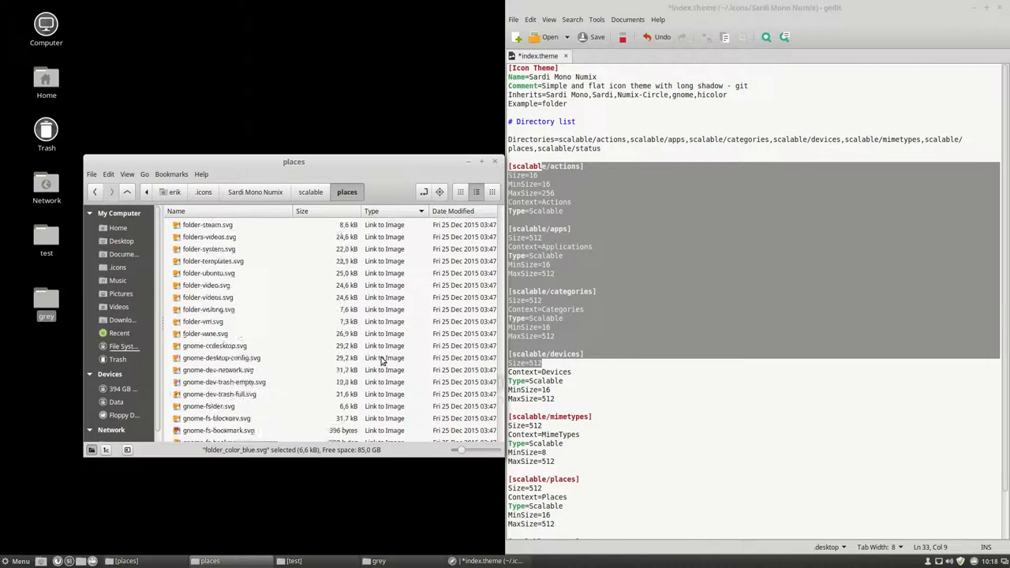
pyautogui.scroll(15, 381, 360)
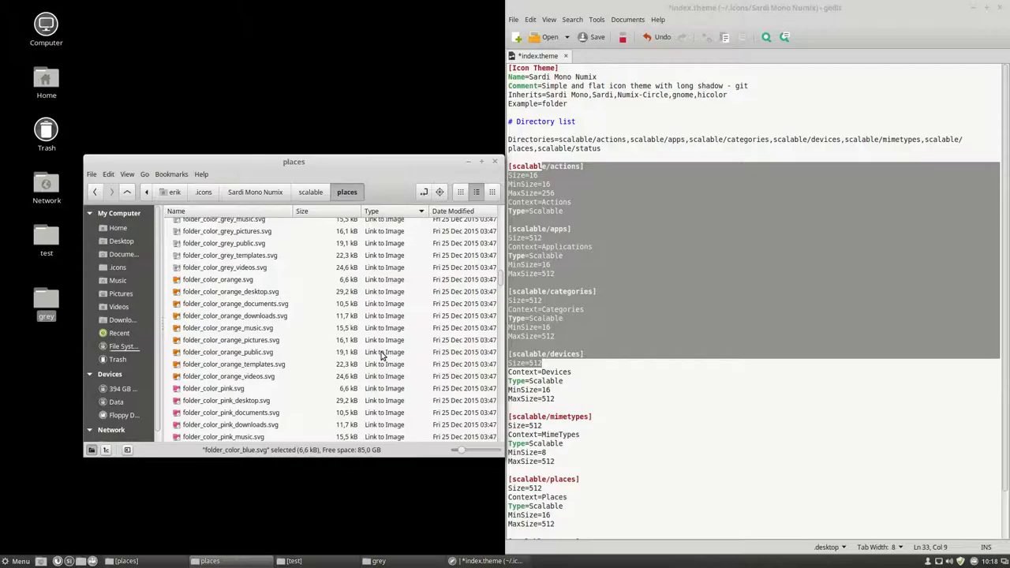
pyautogui.scroll(10, 381, 359)
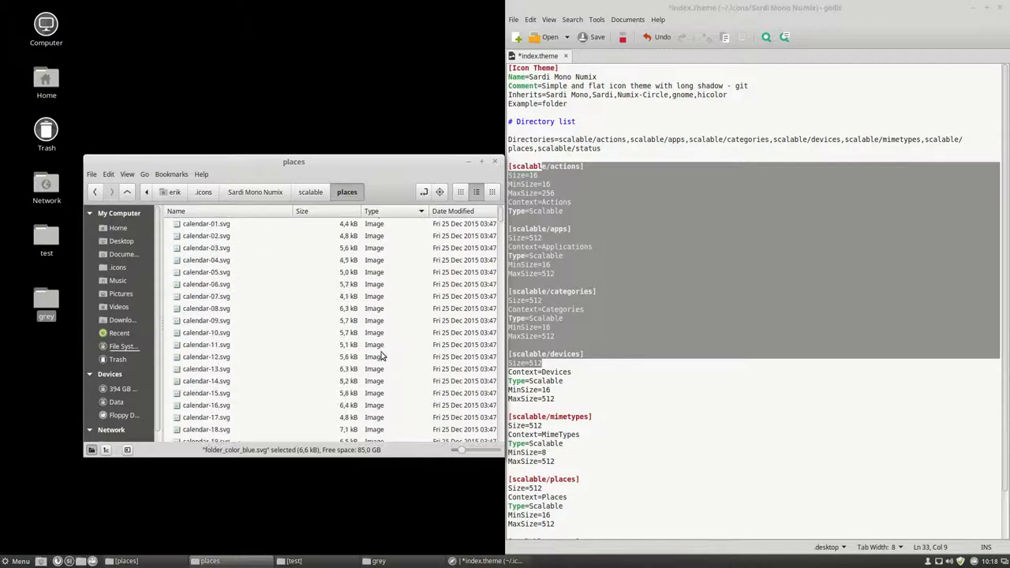
pyautogui.click(311, 191)
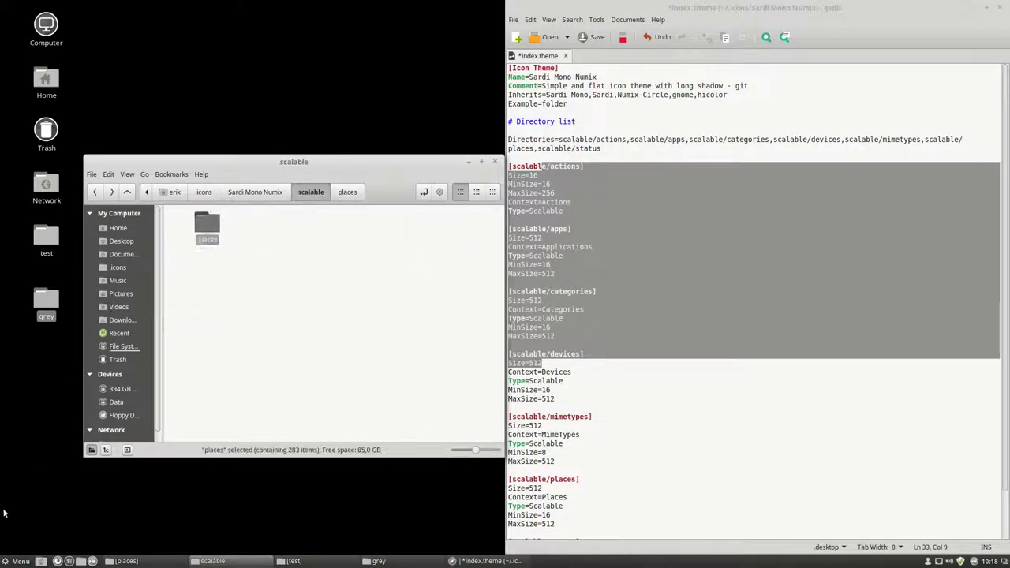
# Launch System Settings from the Menu and go to Themes
pyautogui.click(16, 562)
pyautogui.click(372, 300)
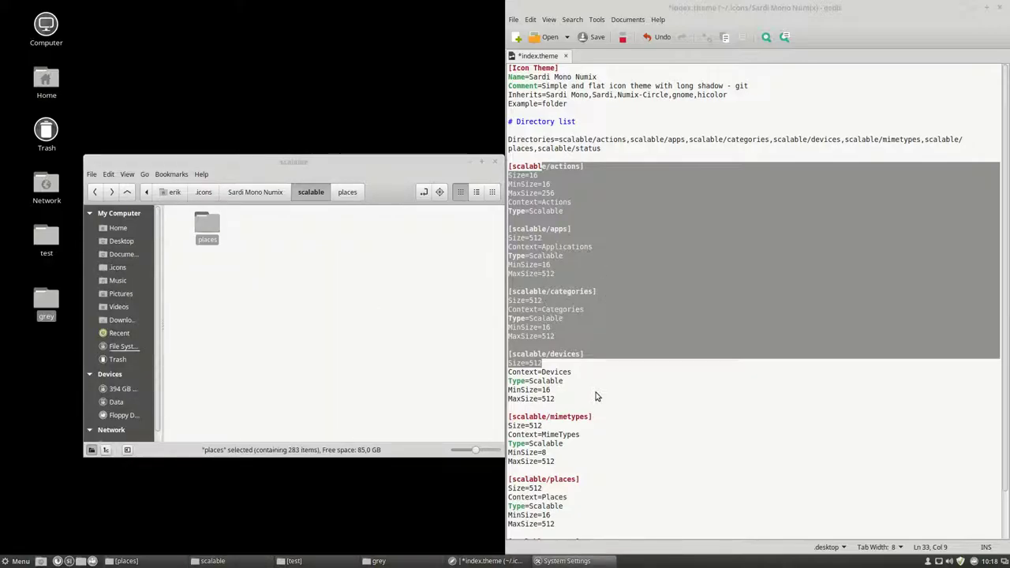
pyautogui.click(542, 199)
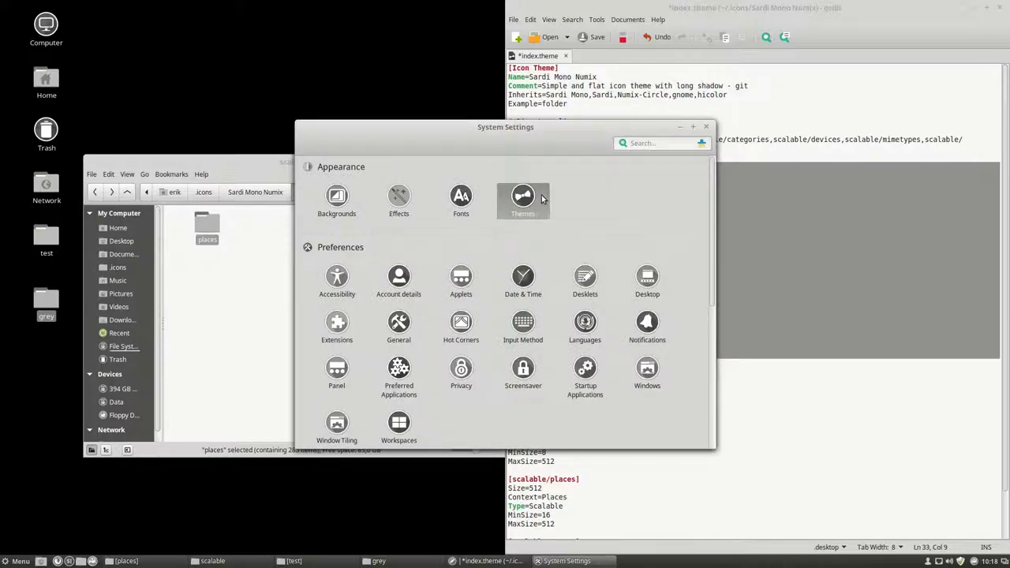
# Set the icon theme to Sardi Mono Numix and open Home to preview it
pyautogui.click(617, 254)
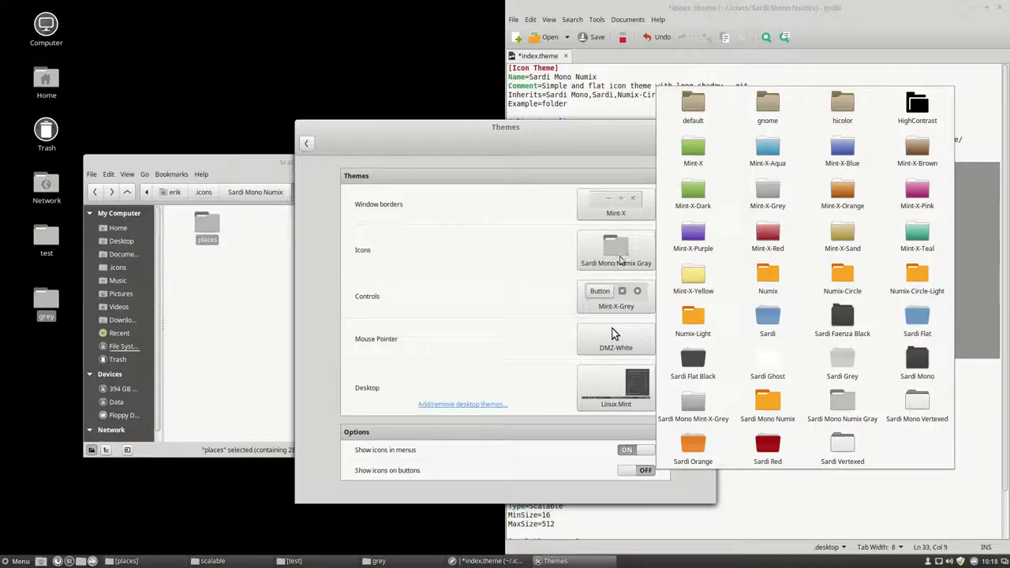
pyautogui.click(767, 402)
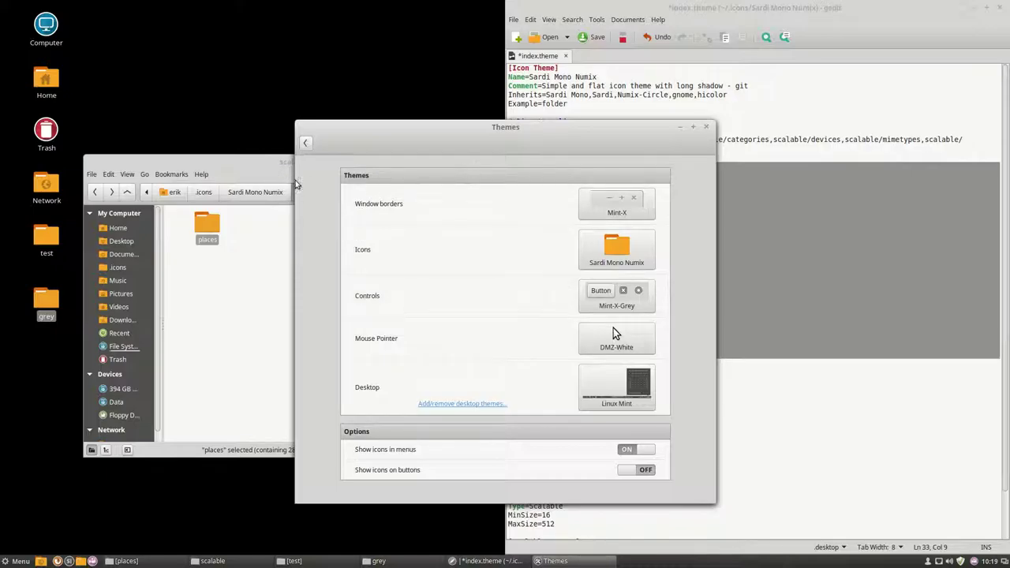
pyautogui.doubleClick(59, 86)
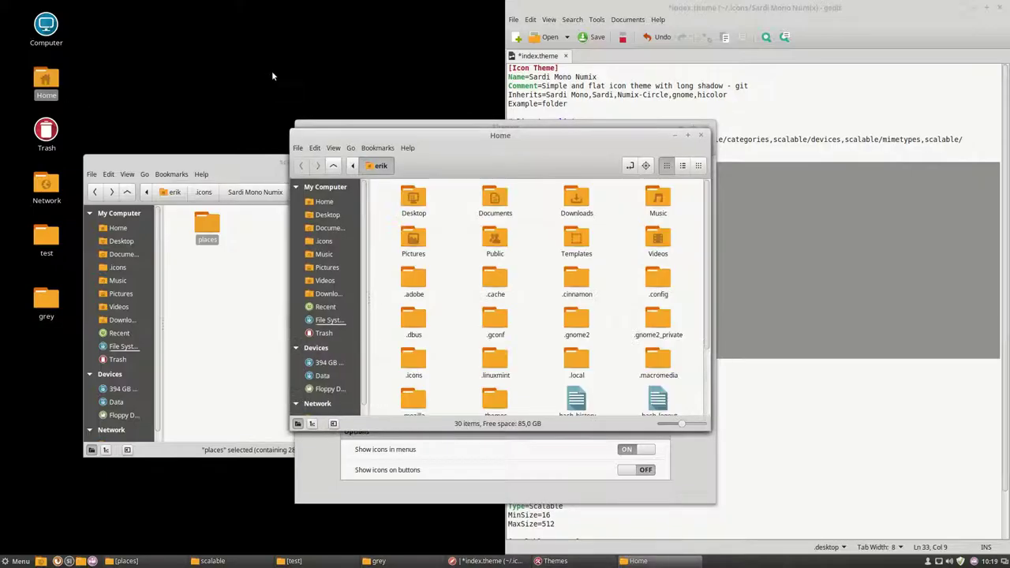
# Close the Home window and reopen the places folder to view its remaining icons
pyautogui.scroll(-3, 464, 331)
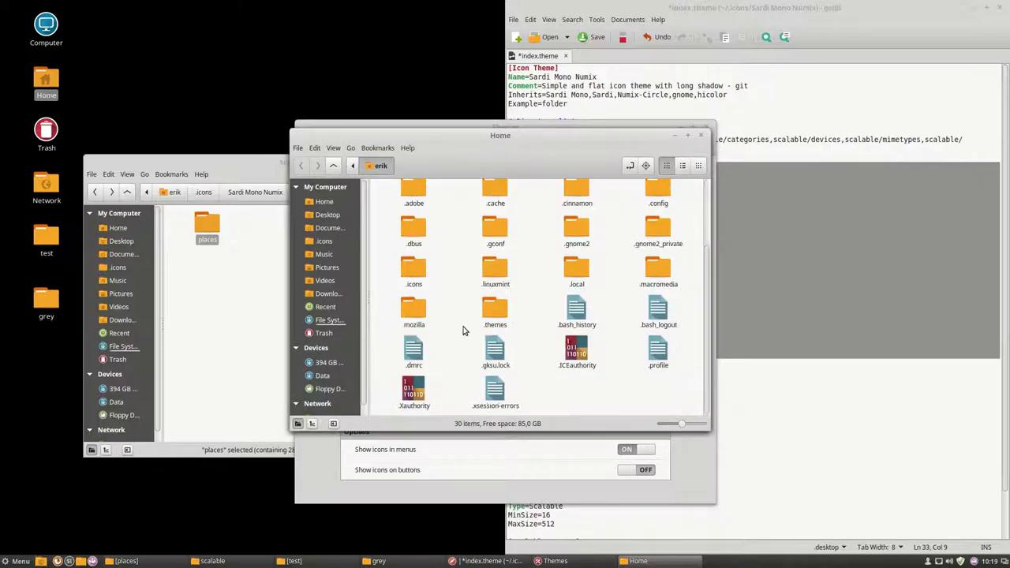
pyautogui.click(300, 147)
pyautogui.moveTo(333, 149)
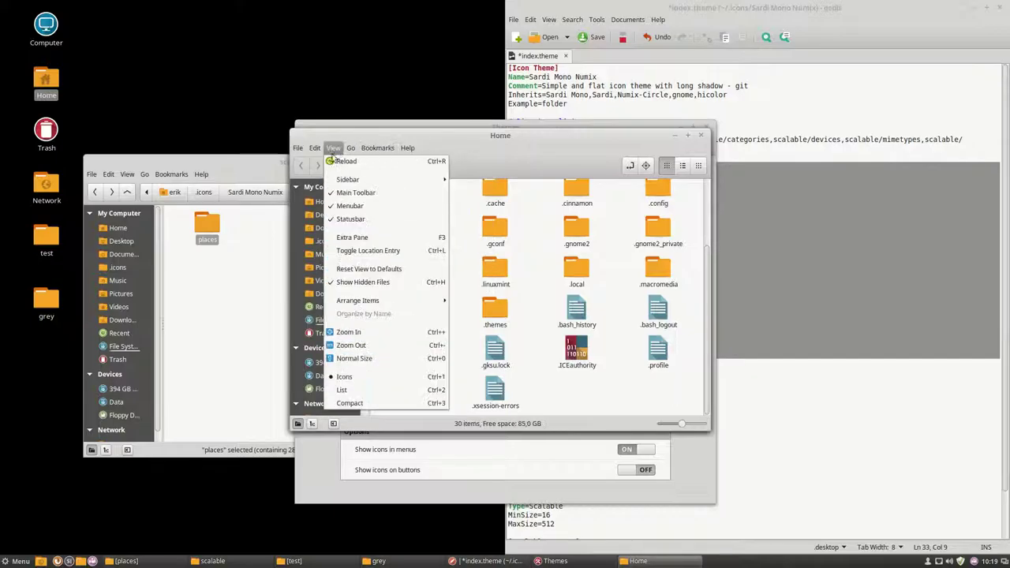
pyautogui.click(635, 145)
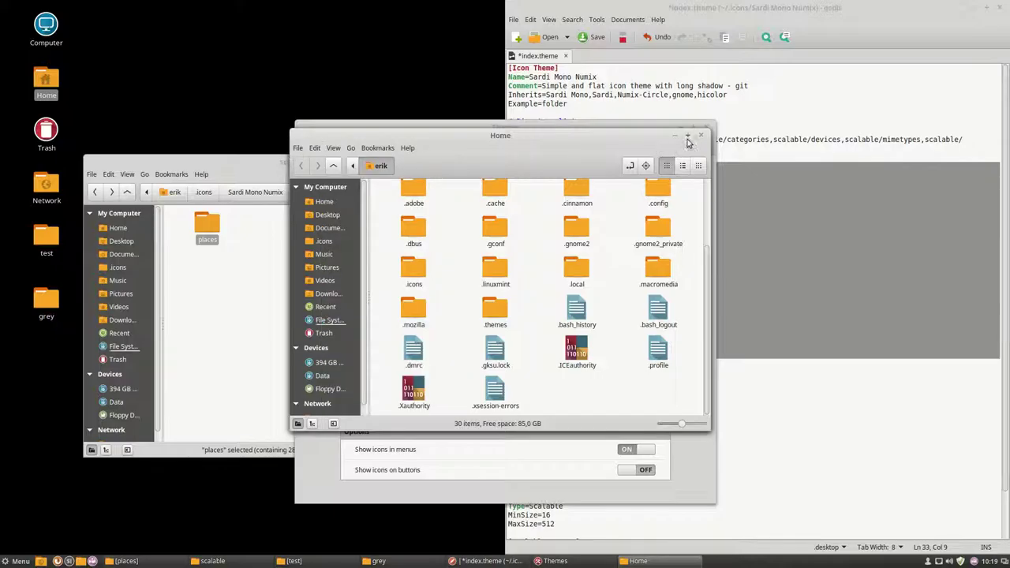
pyautogui.click(704, 138)
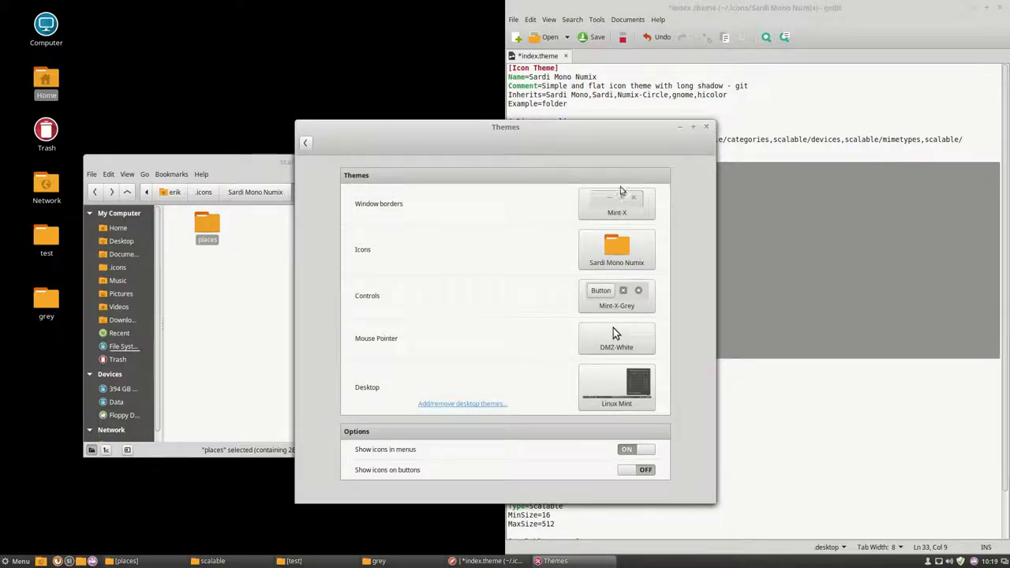
pyautogui.click(241, 267)
pyautogui.doubleClick(207, 225)
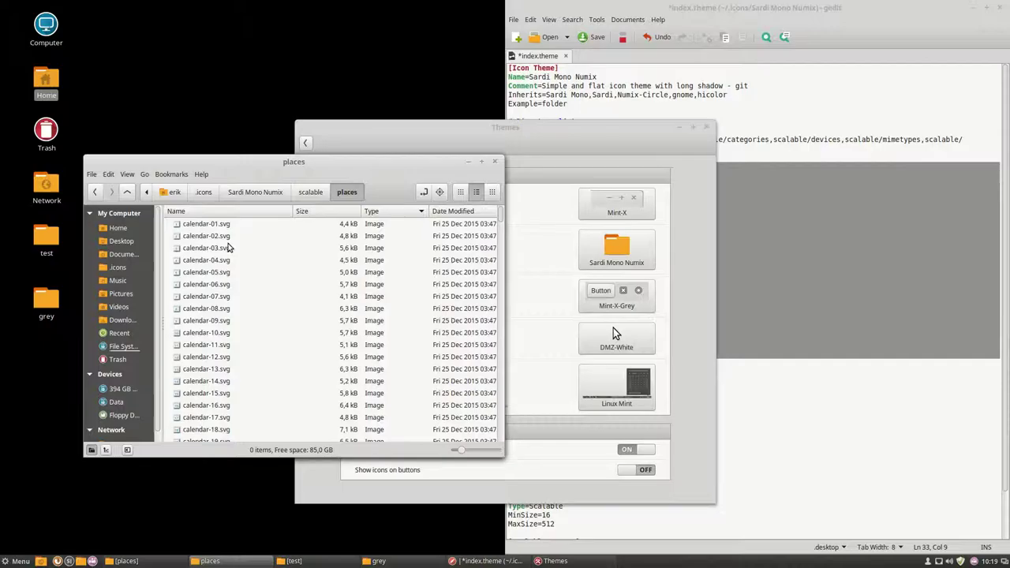
# Confirm places holds 283 items (643,9 kB) via Properties, reopen scalable, minimize Themes
pyautogui.scroll(-10, 228, 315)
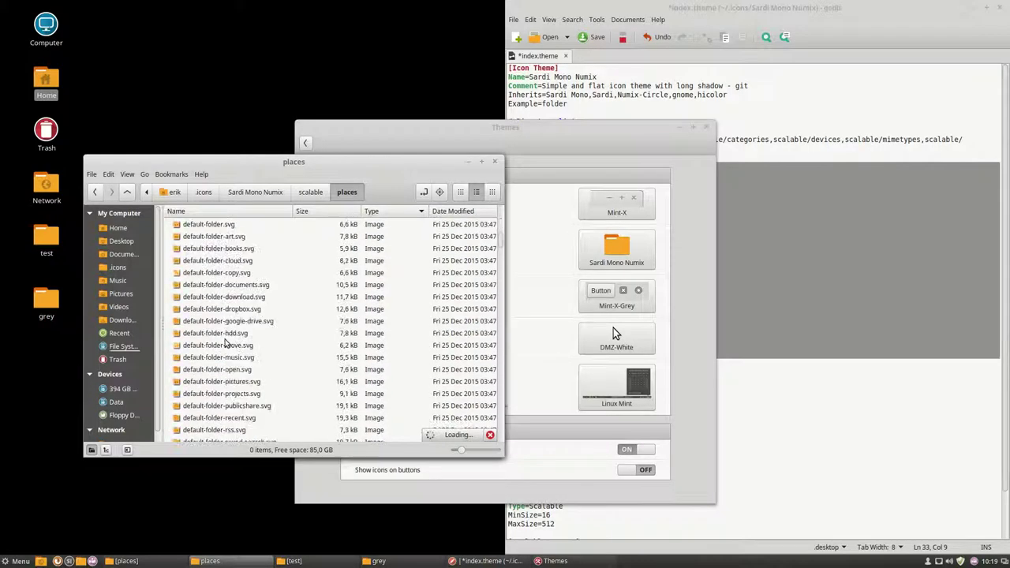
pyautogui.click(310, 192)
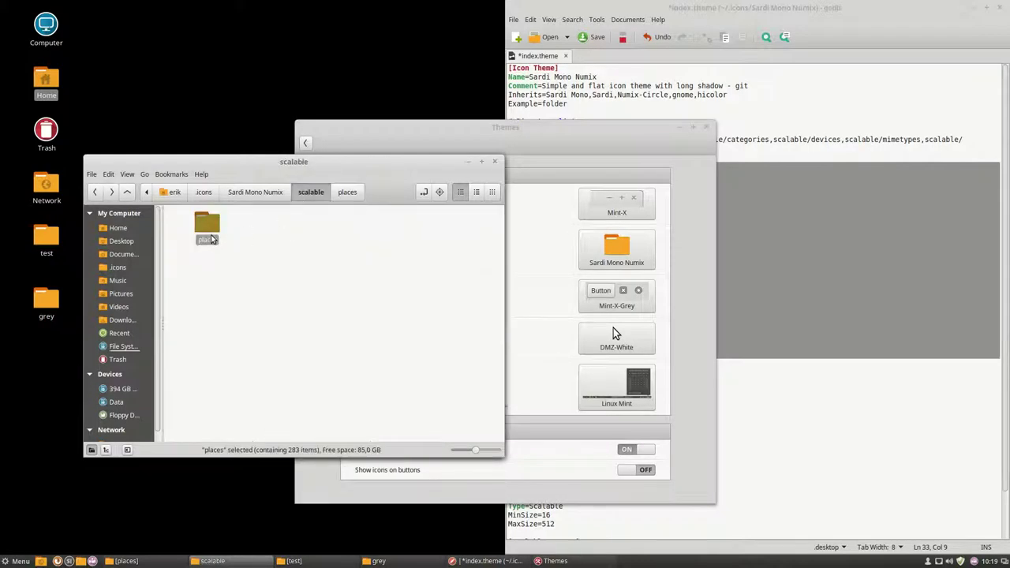
pyautogui.rightClick(214, 237)
pyautogui.click(241, 464)
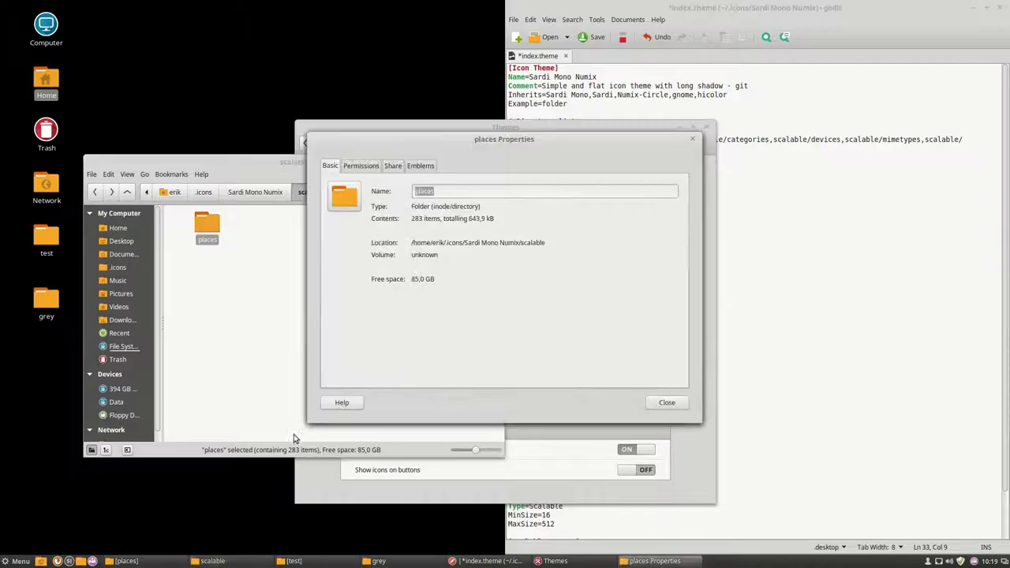
pyautogui.click(694, 141)
pyautogui.click(262, 196)
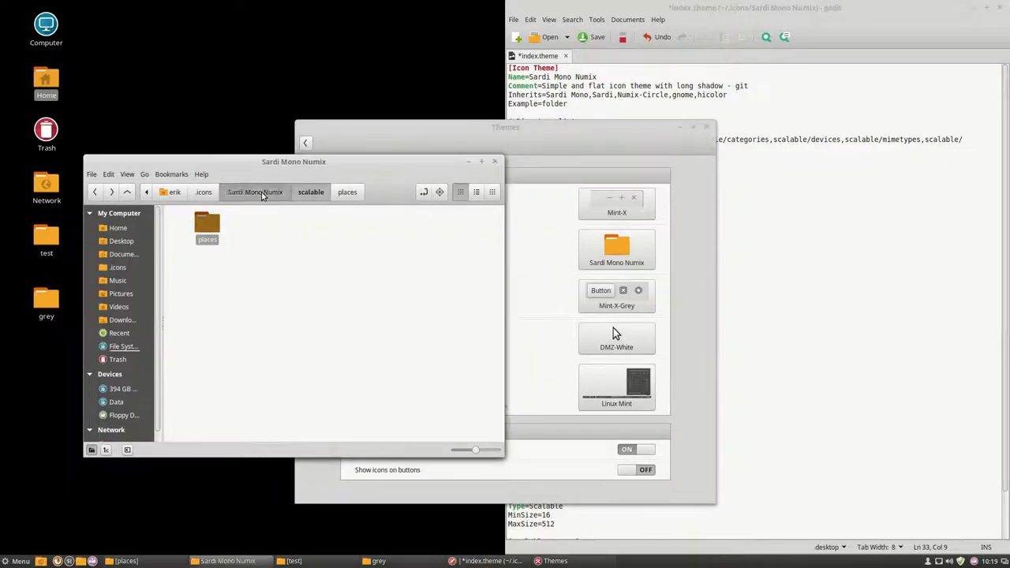
pyautogui.doubleClick(212, 225)
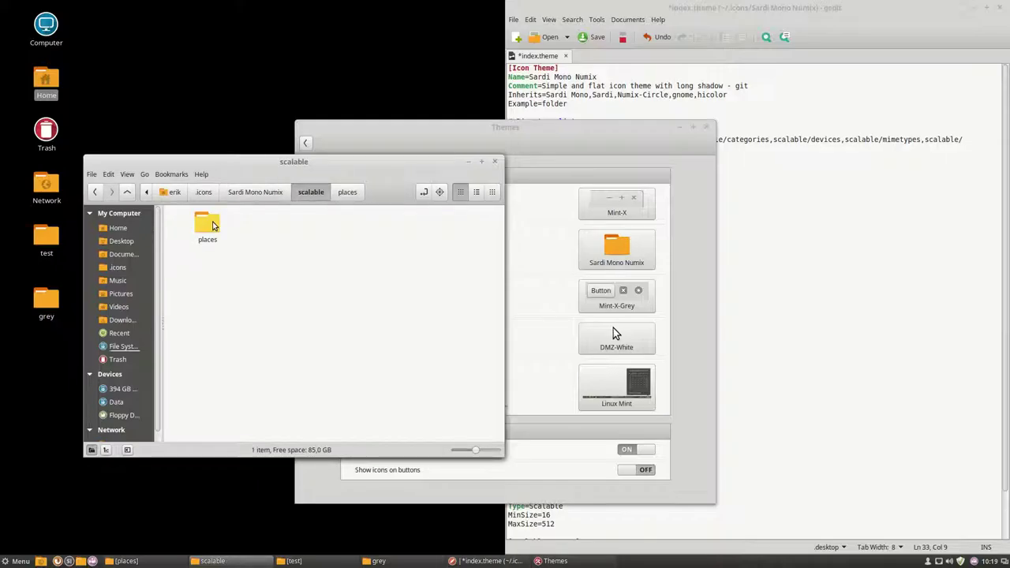
pyautogui.click(680, 127)
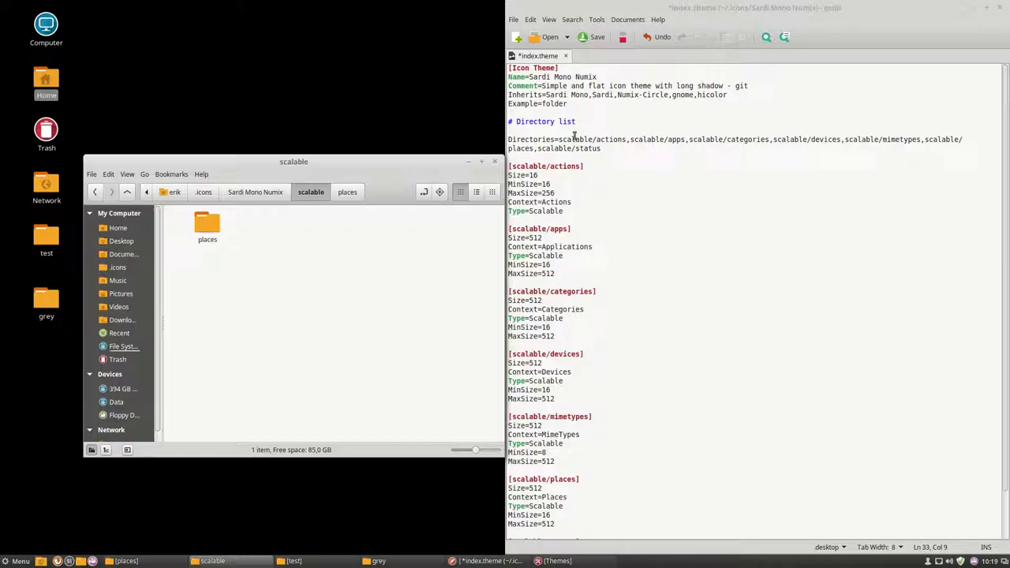
# Return Nemo to scalable and remove scalable/status from the Directories line
pyautogui.click(238, 194)
pyautogui.doubleClick(206, 226)
pyautogui.moveTo(535, 148); pyautogui.dragTo(928, 142)
pyautogui.press('Delete')
# Delete every [scalable/…] section except scalable/places, save index.theme and close gedit
pyautogui.press('Delete')
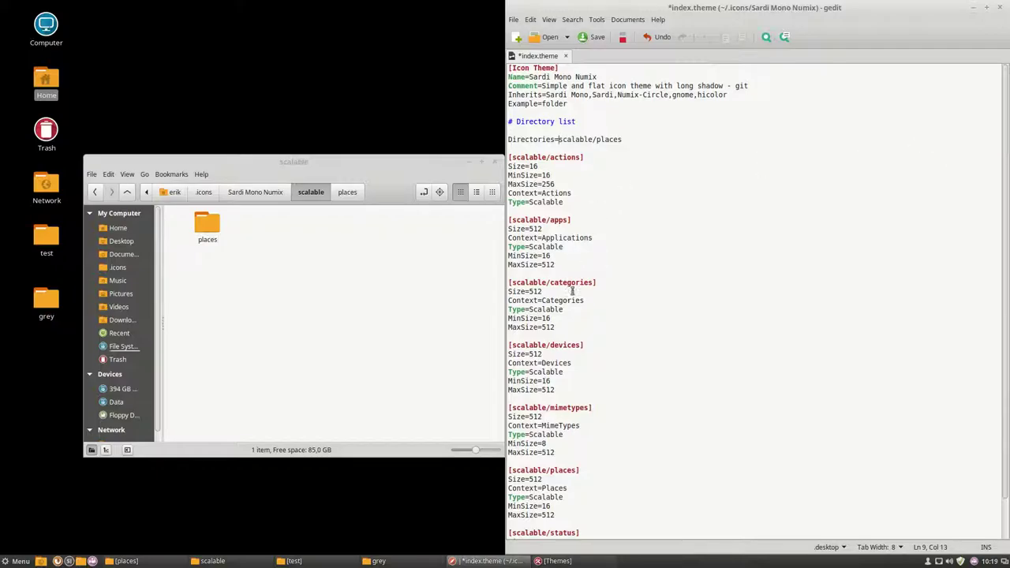
pyautogui.moveTo(555, 453); pyautogui.dragTo(493, 159)
pyautogui.press('Delete')
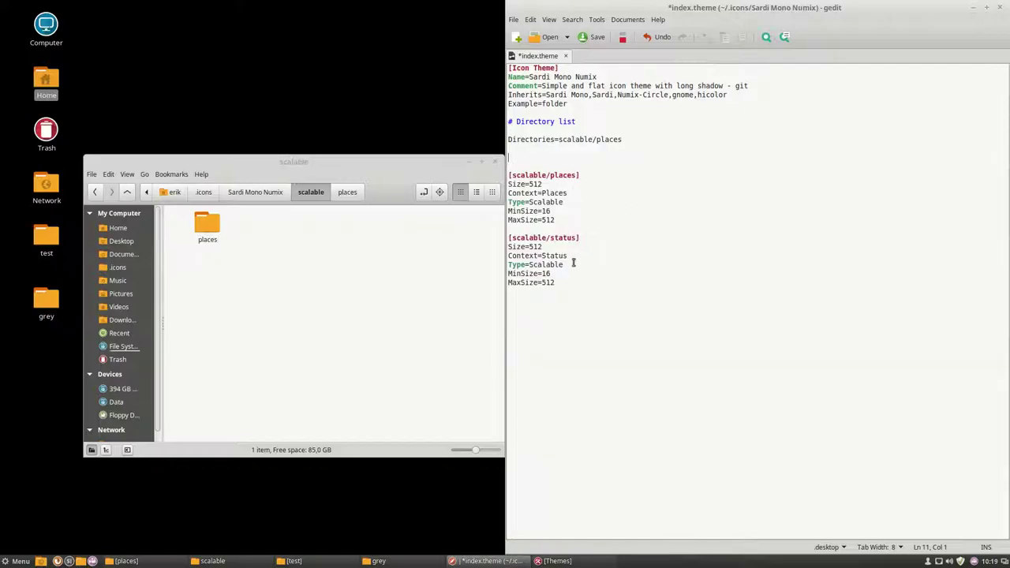
pyautogui.moveTo(570, 285); pyautogui.dragTo(494, 237)
pyautogui.press('Delete')
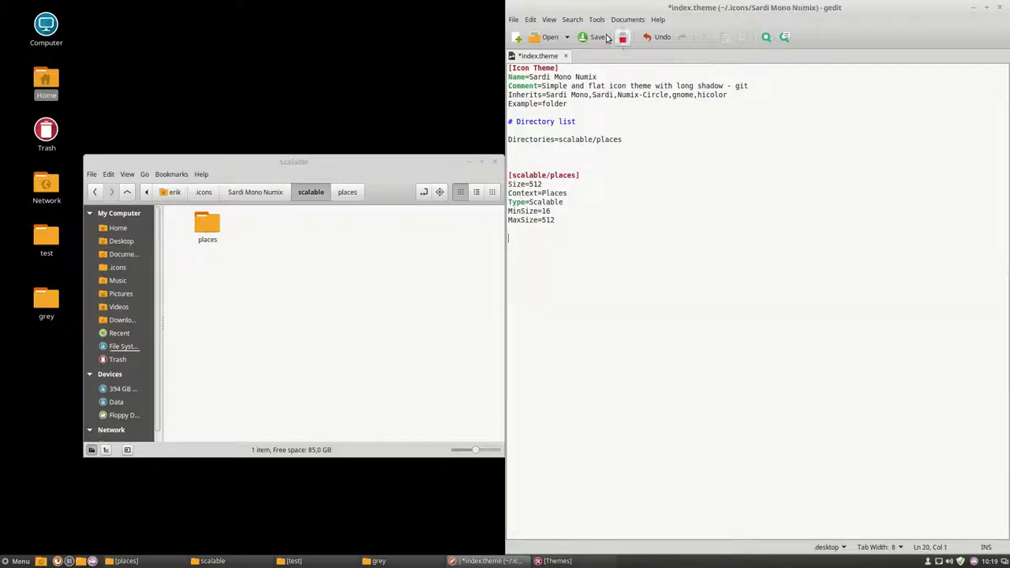
pyautogui.click(597, 40)
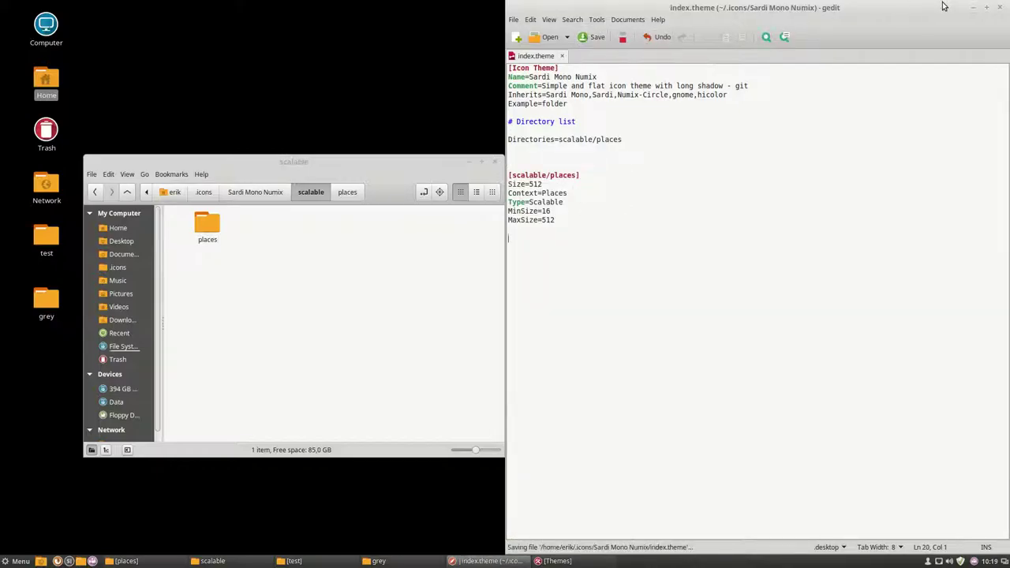
pyautogui.click(1003, 7)
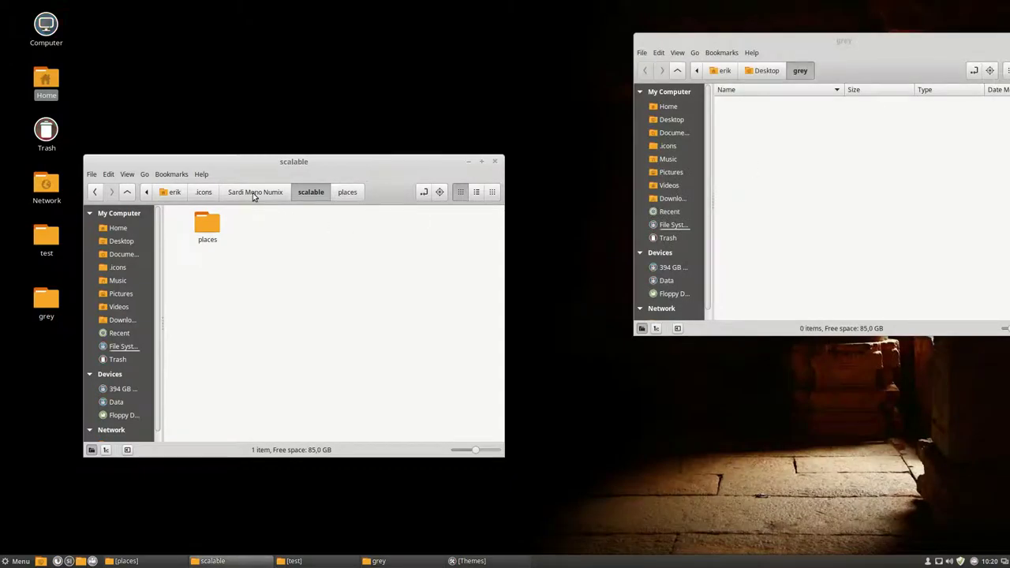
# Return to .icons and open Sardi Mono's scalable folder, selecting the actionssss folder
pyautogui.click(254, 194)
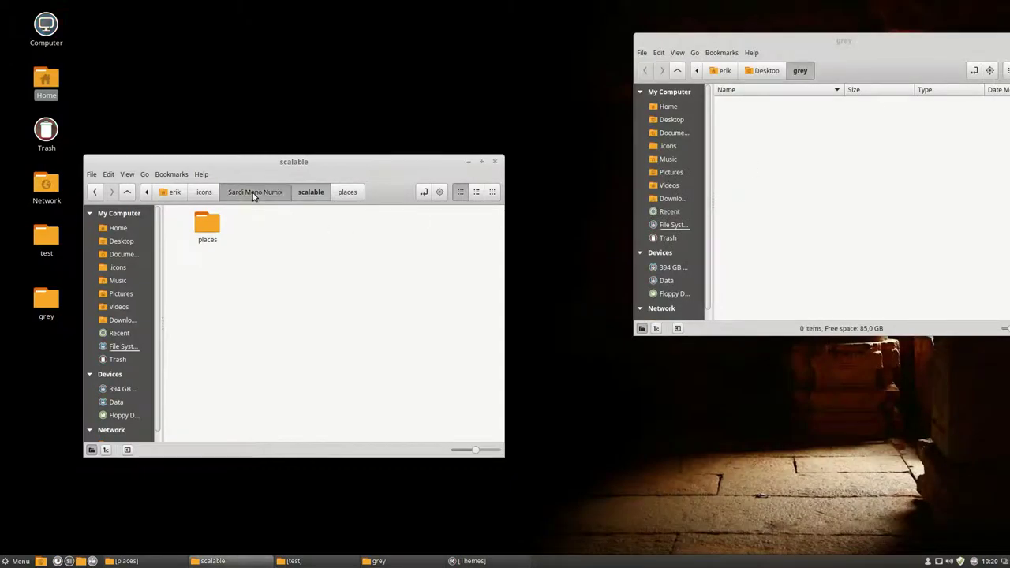
pyautogui.click(204, 192)
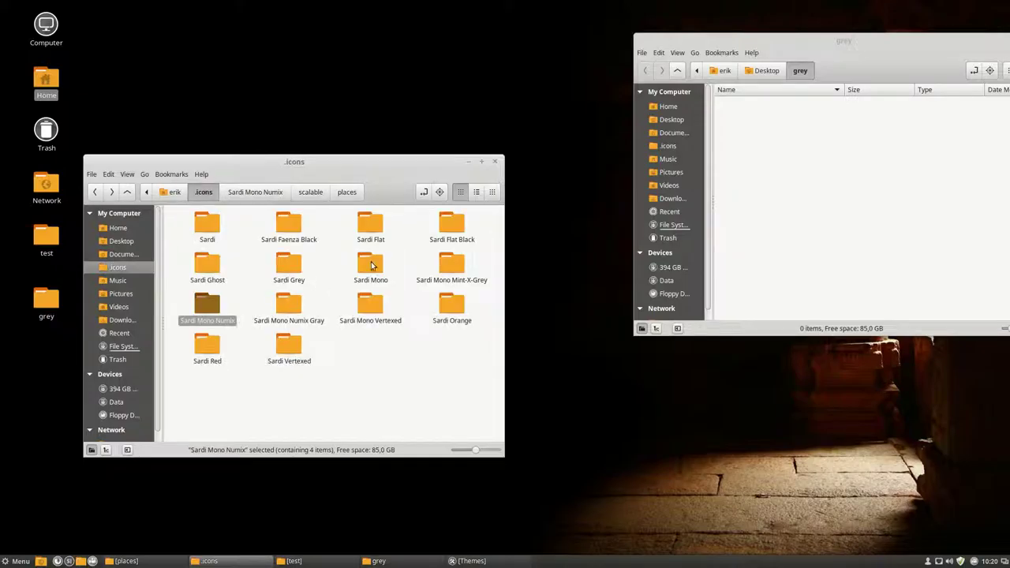
pyautogui.doubleClick(375, 263)
pyautogui.doubleClick(217, 227)
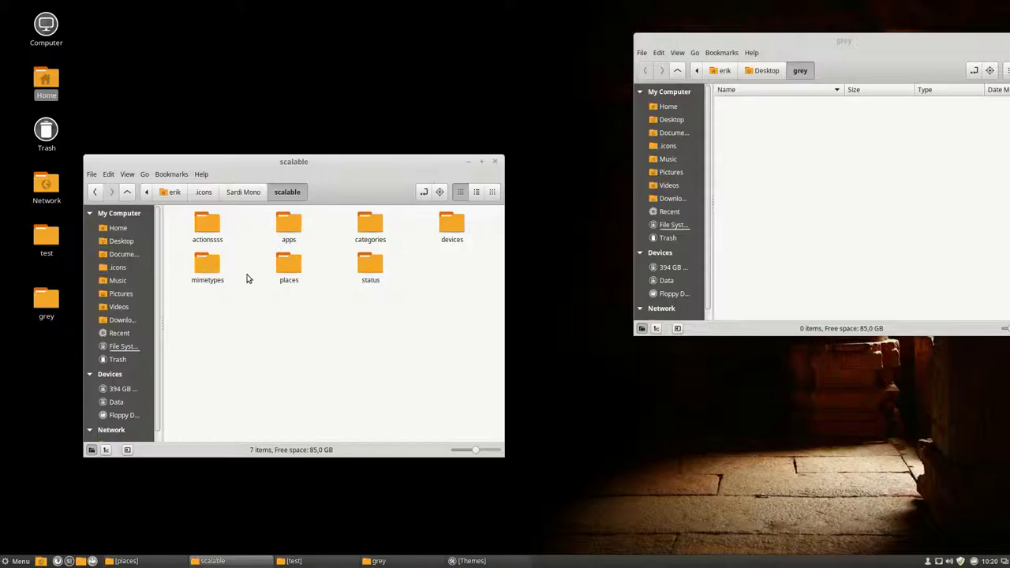
pyautogui.click(208, 225)
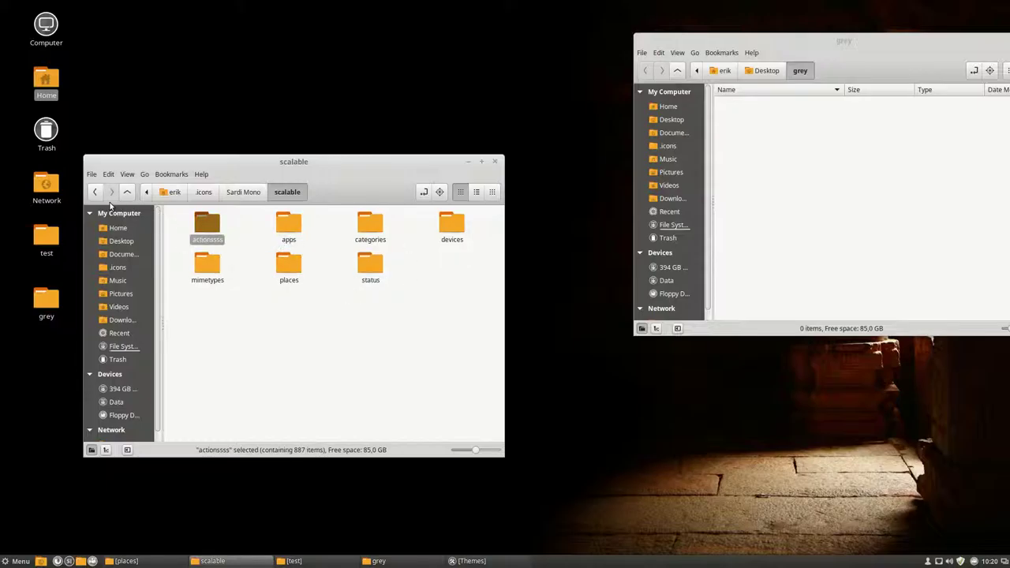
# Look through the file manager's menus without choosing anything, then move the window up and right
pyautogui.click(92, 175)
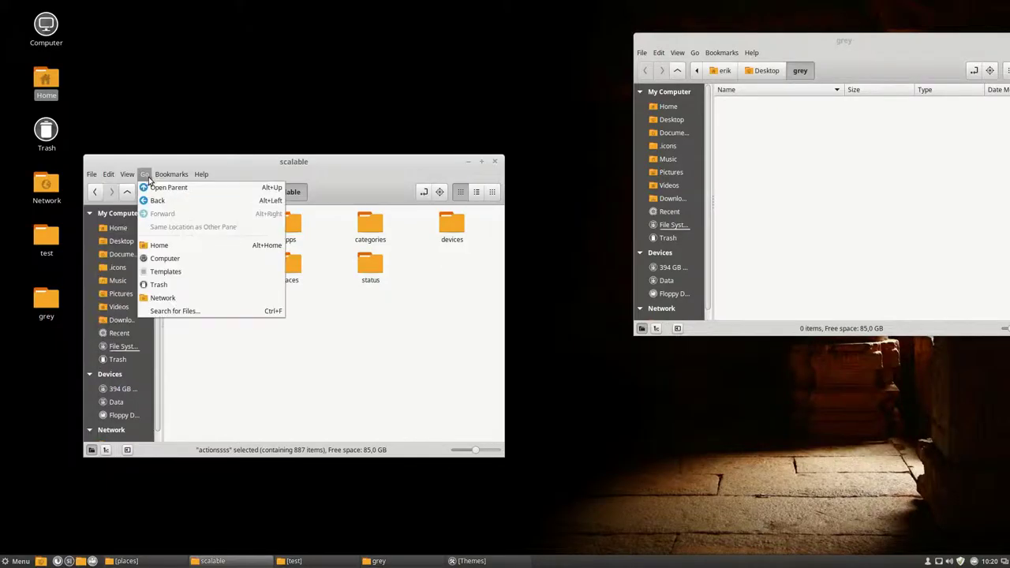
pyautogui.click(191, 178)
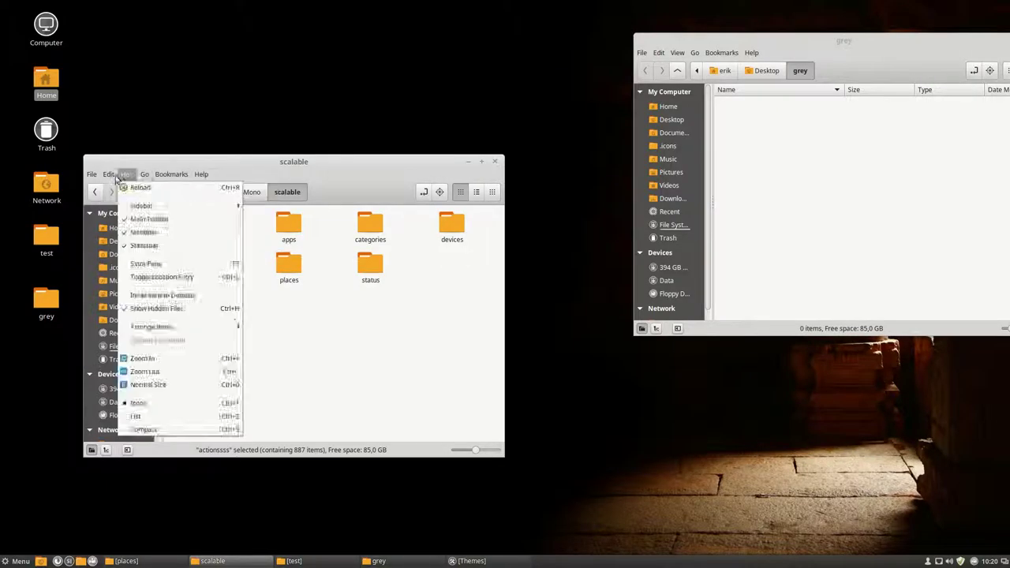
pyautogui.click(270, 346)
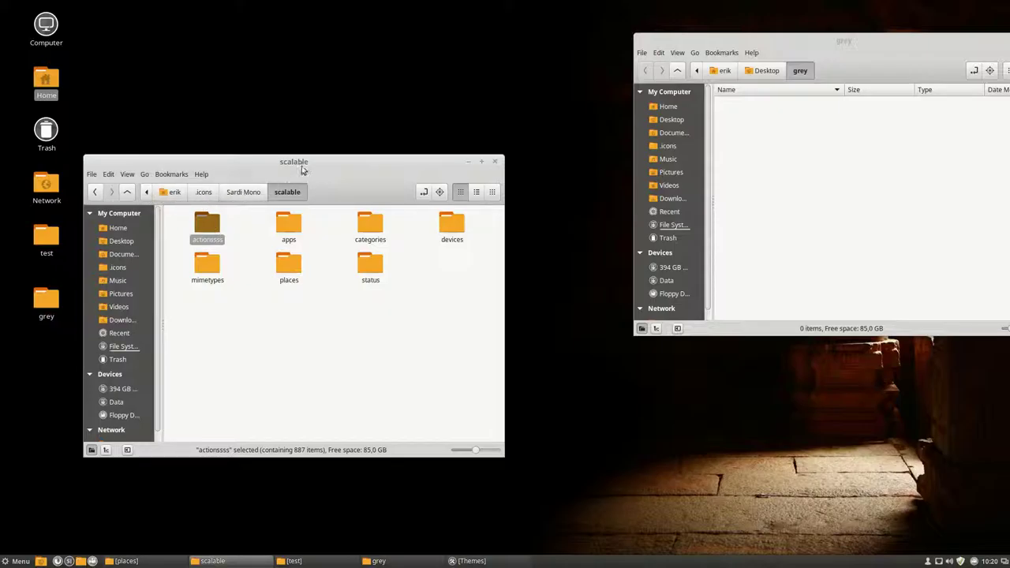
pyautogui.moveTo(283, 173); pyautogui.dragTo(381, 116)
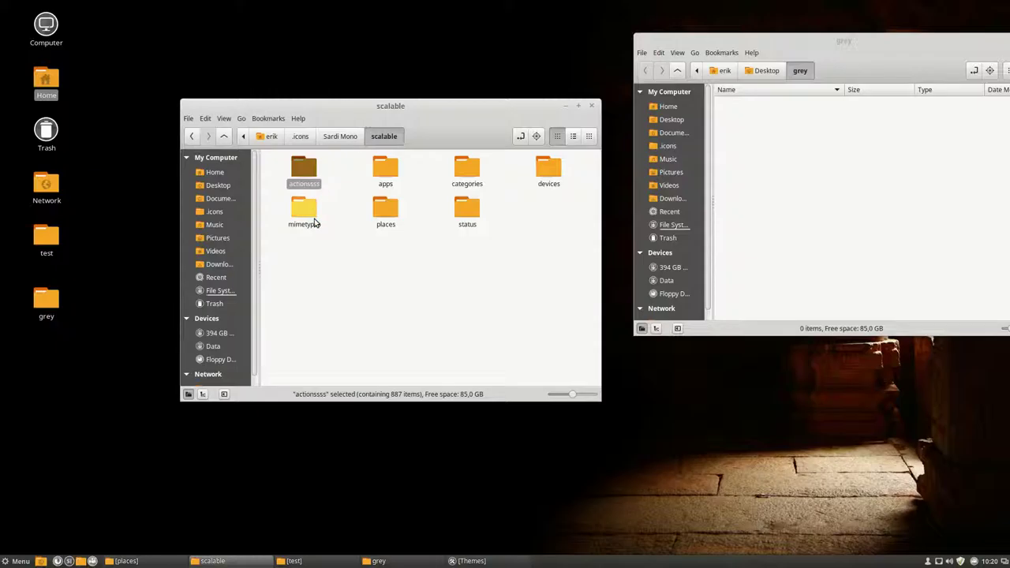
# Go up to .icons and open the desktop Home folder in a second window, moved down-right
pyautogui.click(301, 137)
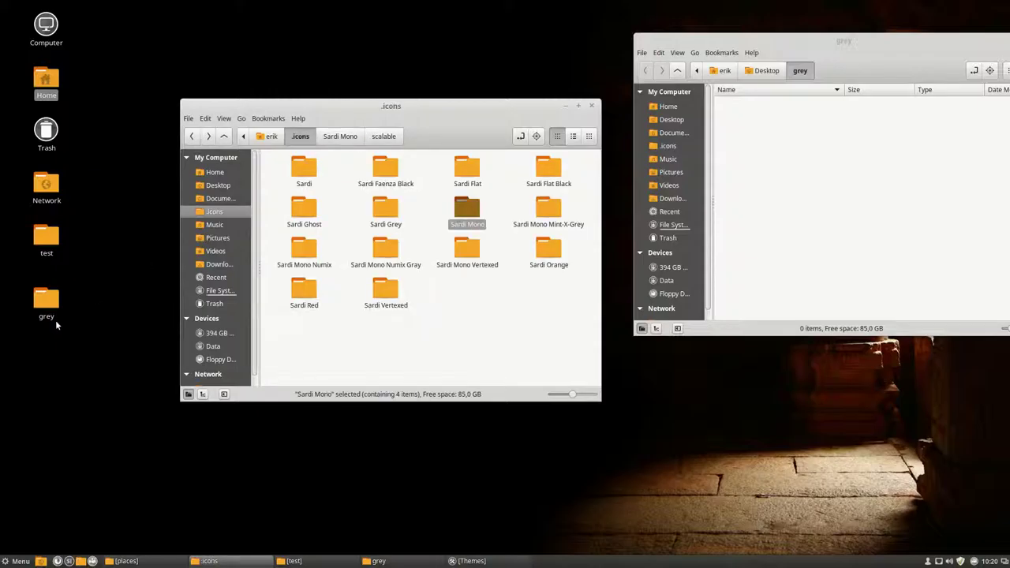
pyautogui.click(53, 92)
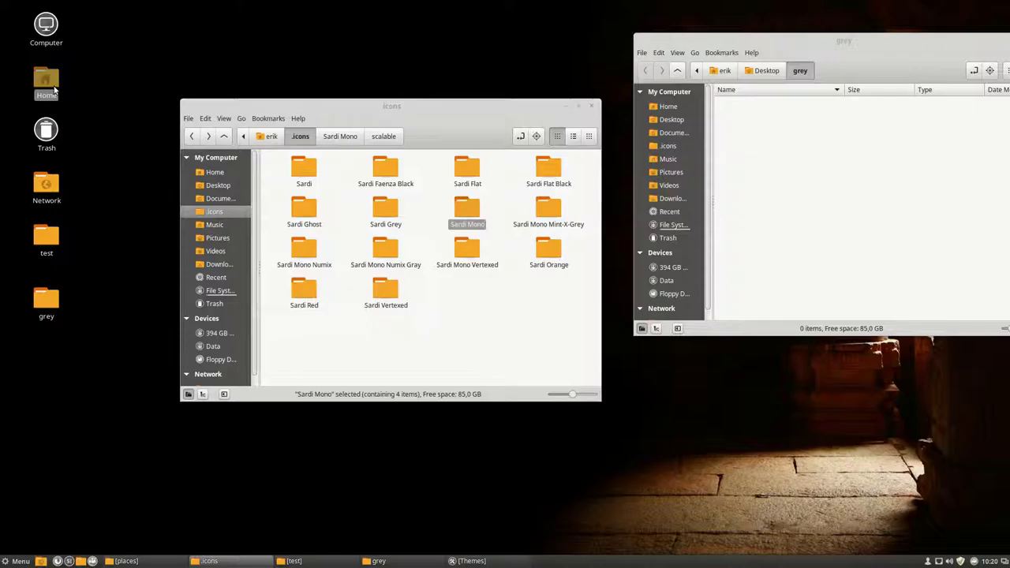
pyautogui.doubleClick(54, 92)
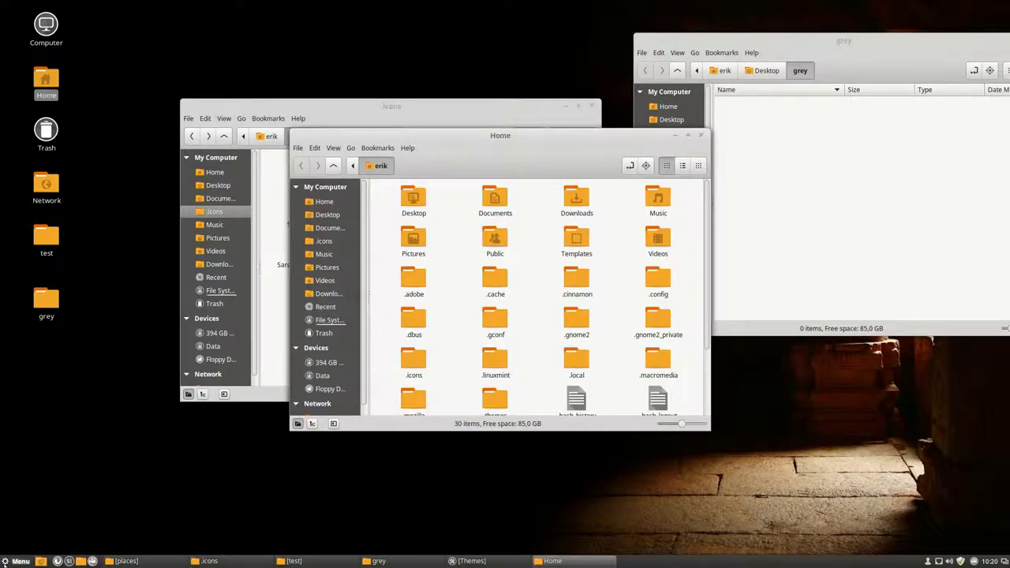
pyautogui.click(16, 561)
pyautogui.moveTo(103, 464)
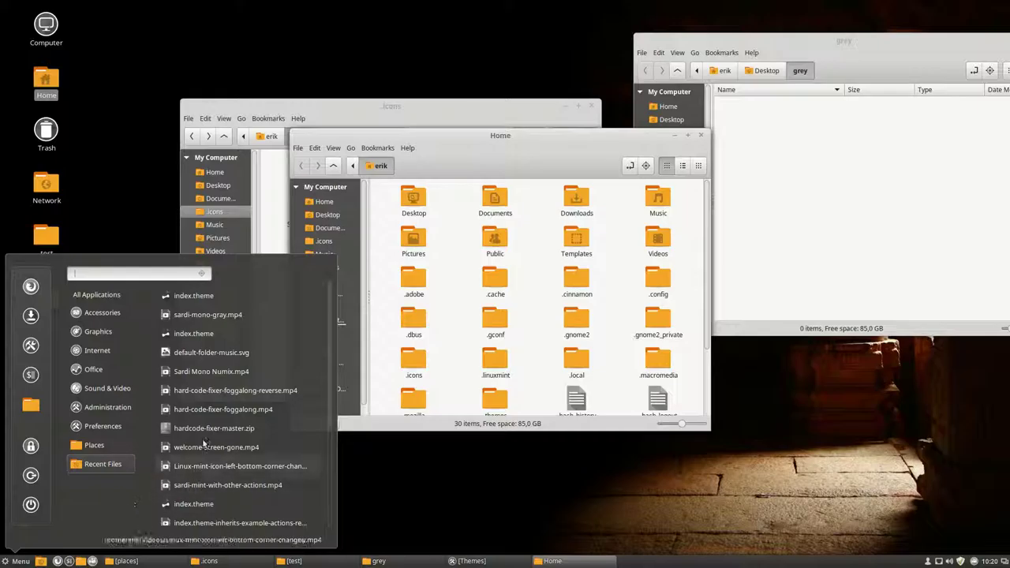
pyautogui.click(505, 149)
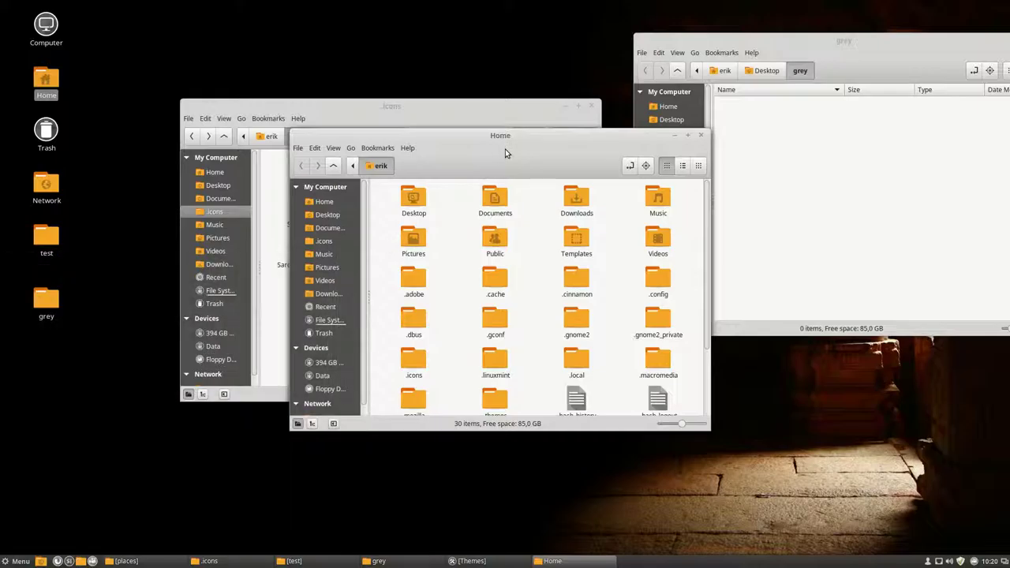
pyautogui.moveTo(505, 149); pyautogui.dragTo(661, 203)
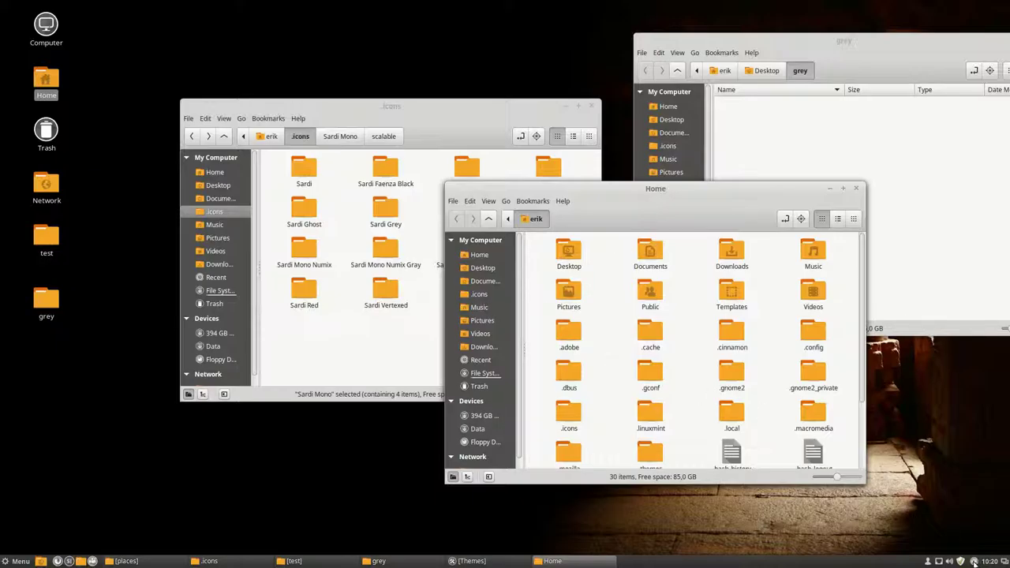
# Scroll the theme list and select the Sardi Mono Numix Gray folder
pyautogui.scroll(-3, 652, 436)
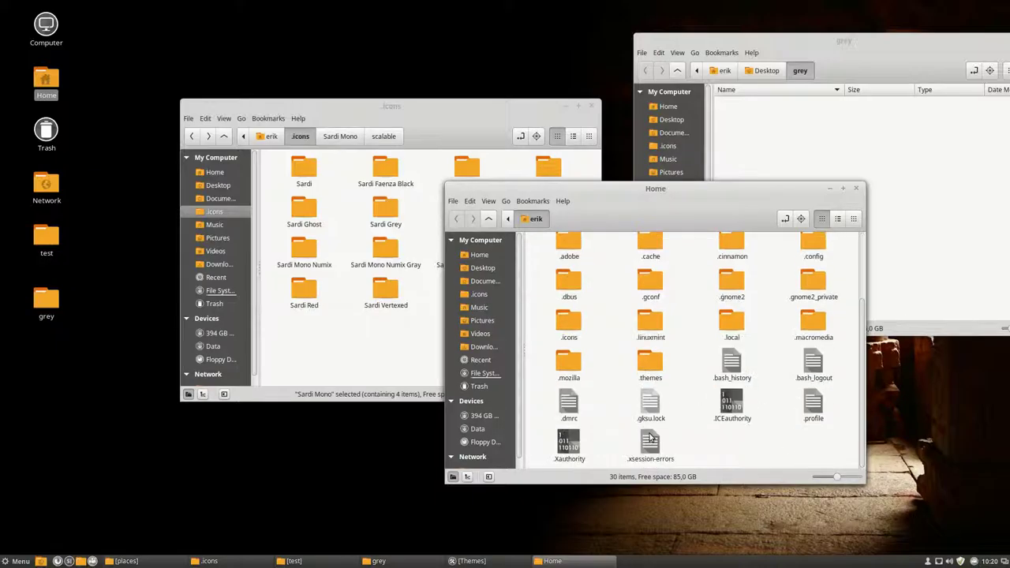
pyautogui.click(310, 250)
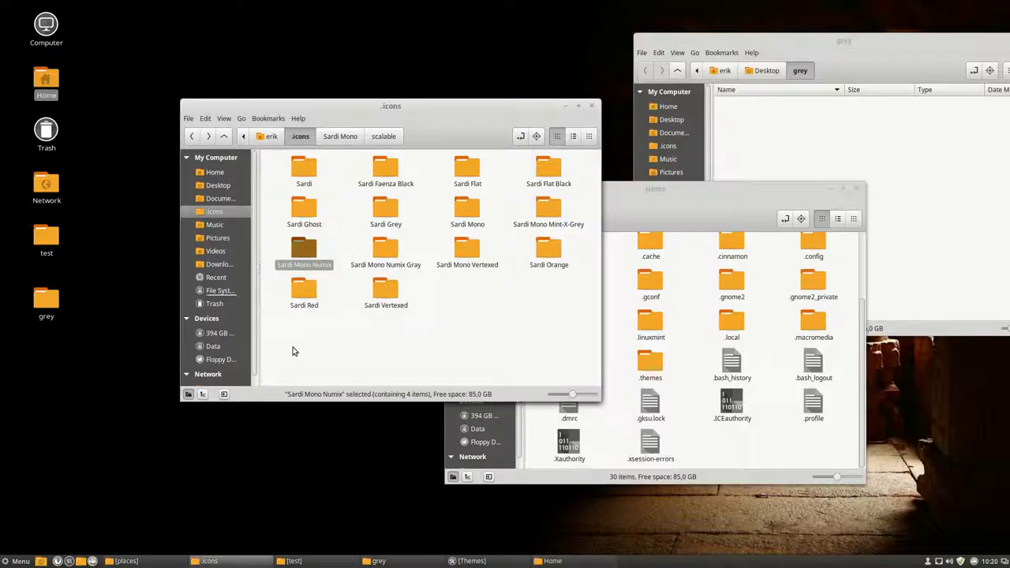
pyautogui.click(393, 372)
pyautogui.click(386, 250)
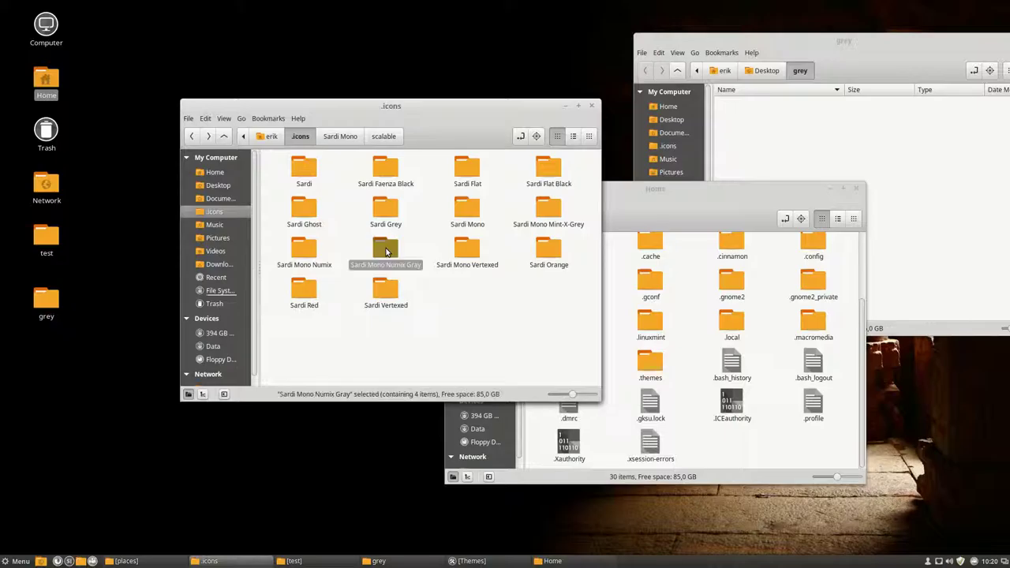